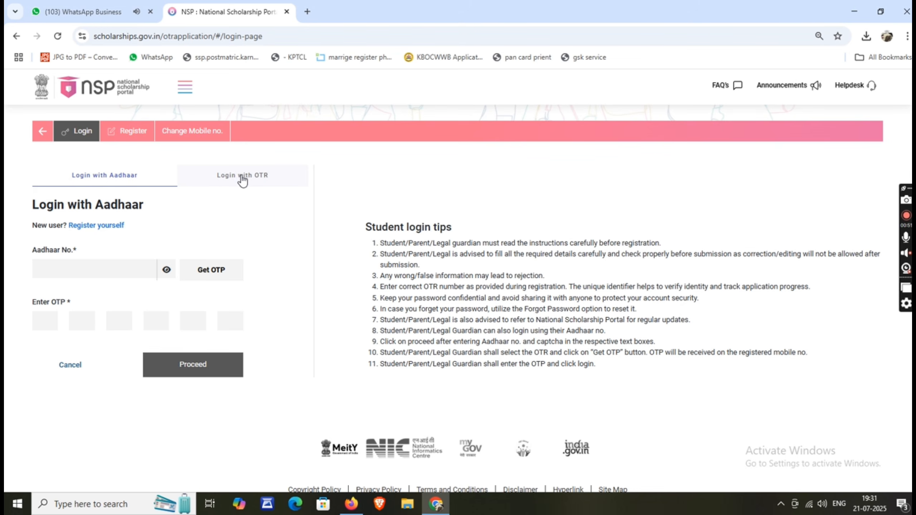
# Step: Switch to OTR login and enter the OTR number and account password
pyautogui.click(240, 177)
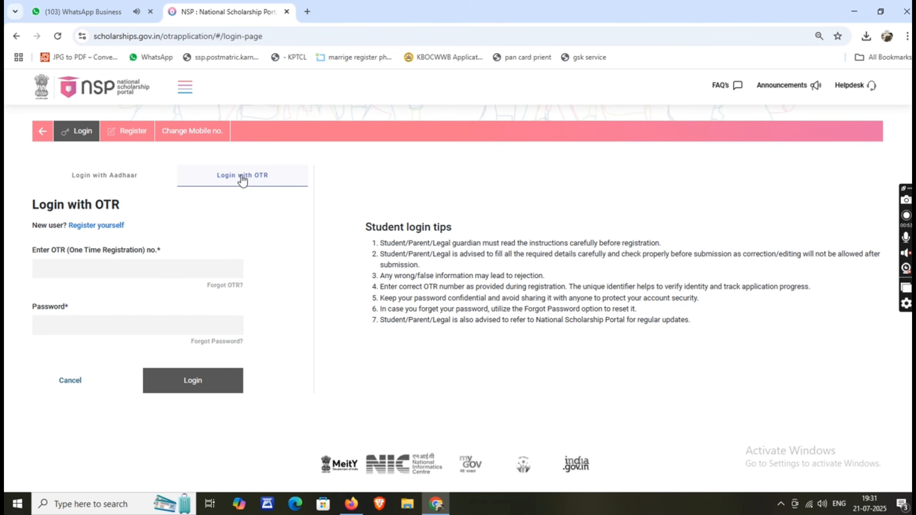
pyautogui.click(46, 263)
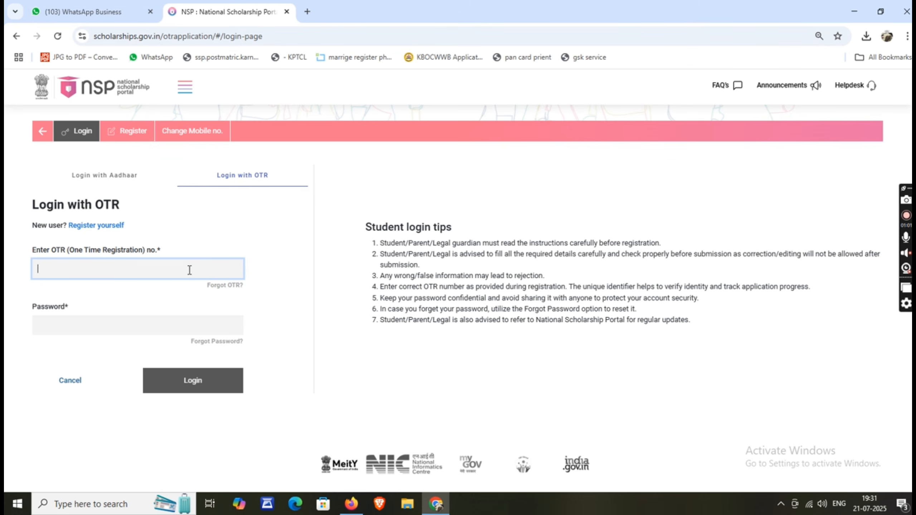
pyautogui.click(50, 325)
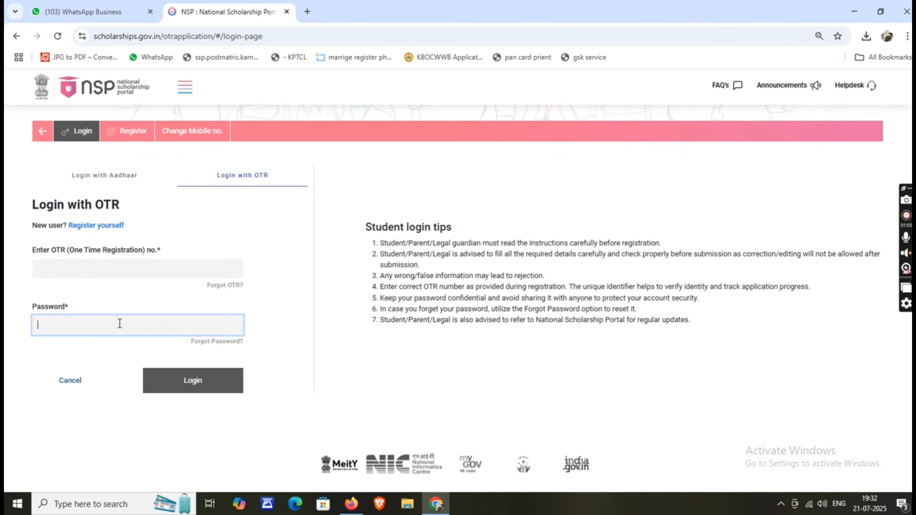
pyautogui.write('•')
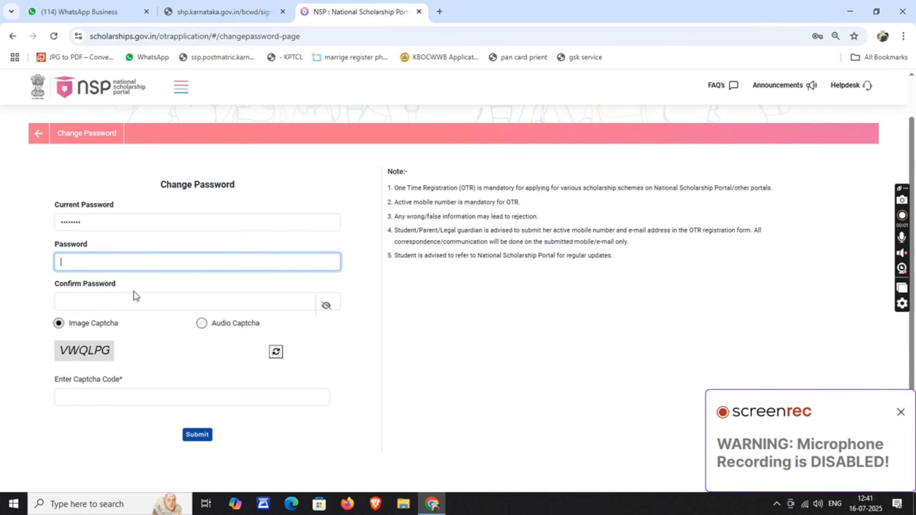
# Step: Enter a new account password, confirm it, and submit the change
pyautogui.click(900, 418)
pyautogui.click(251, 266)
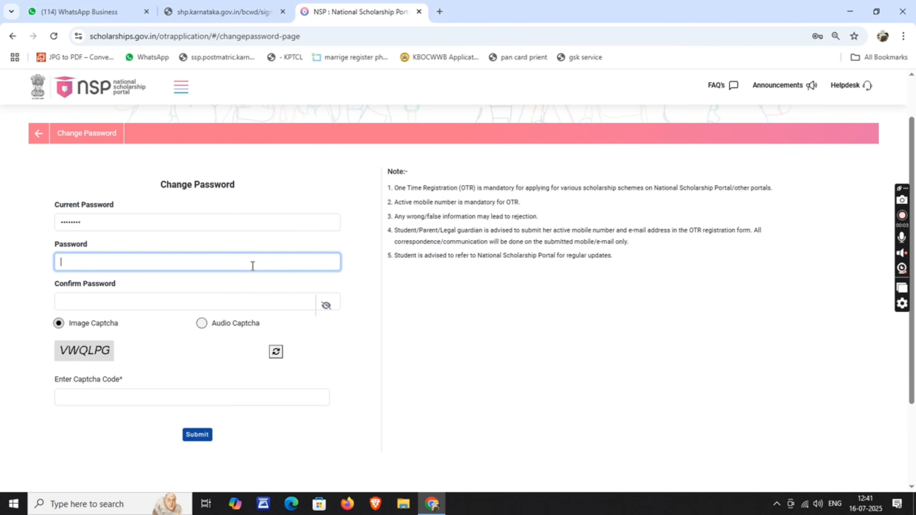
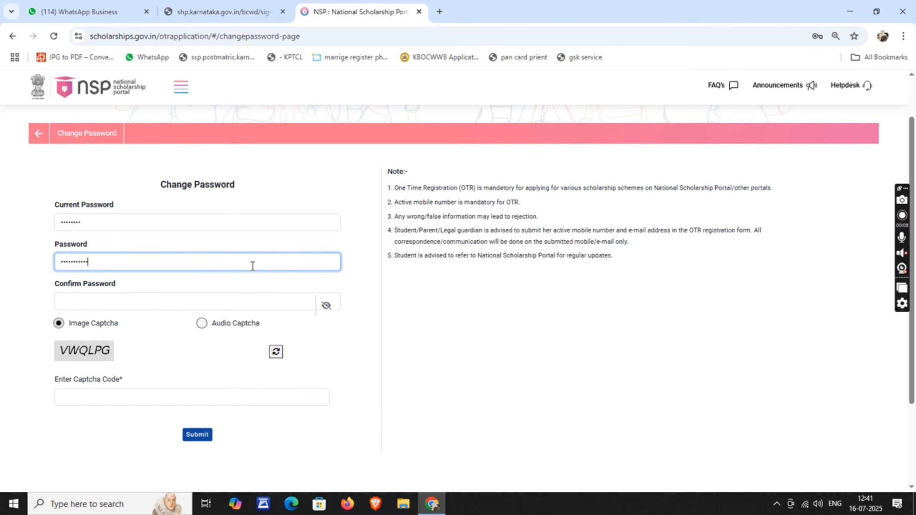
pyautogui.click(220, 295)
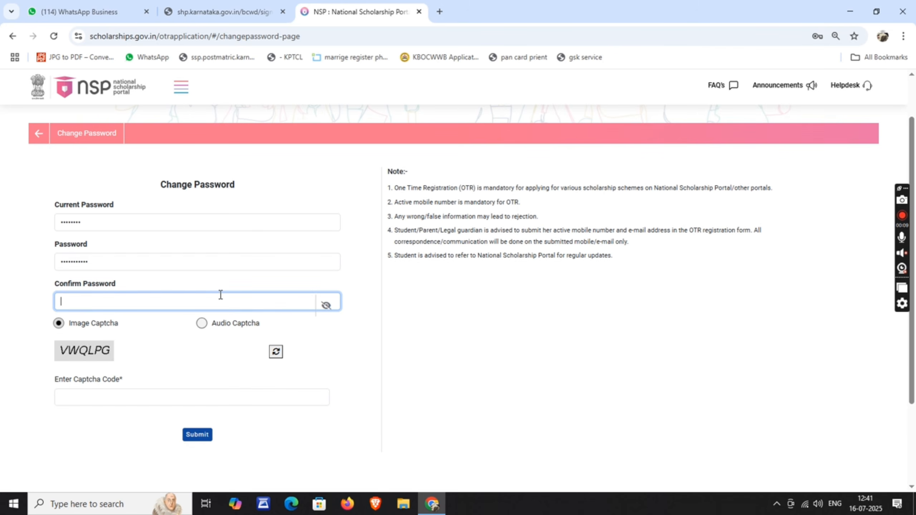
pyautogui.write('a')
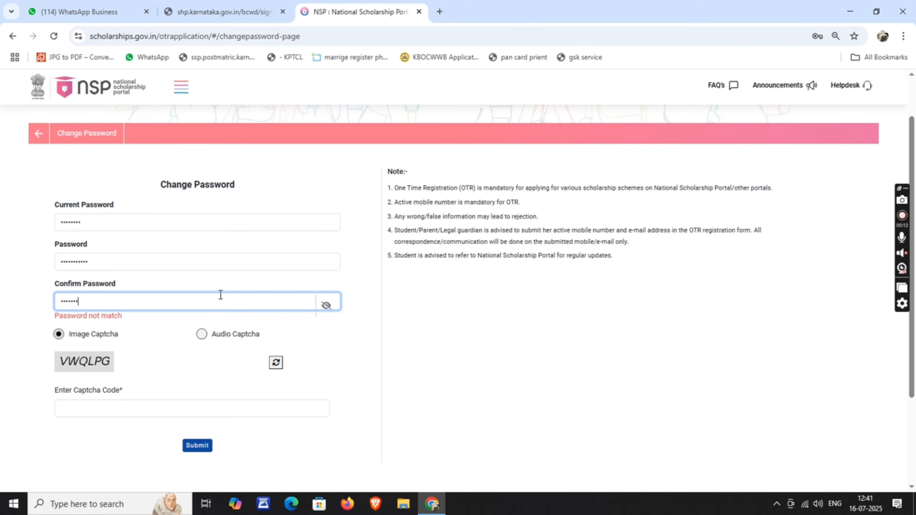
pyautogui.write('aa')
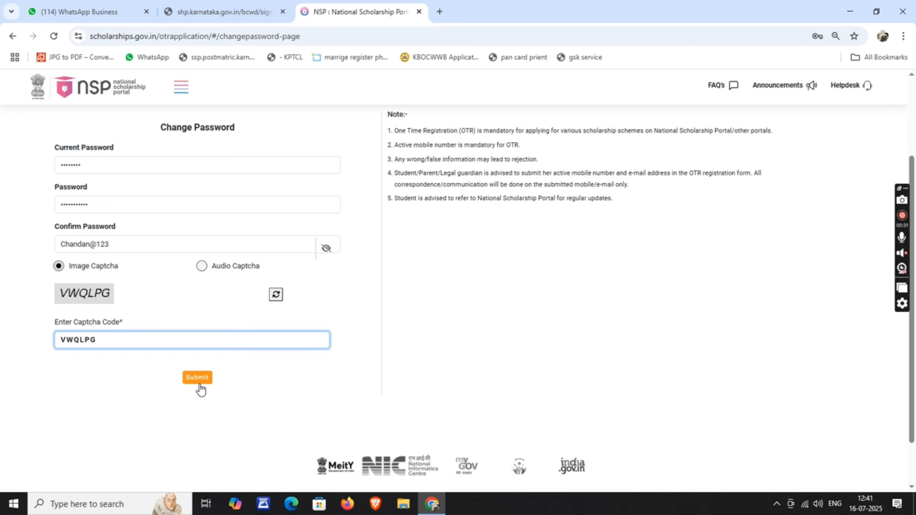
pyautogui.click(198, 385)
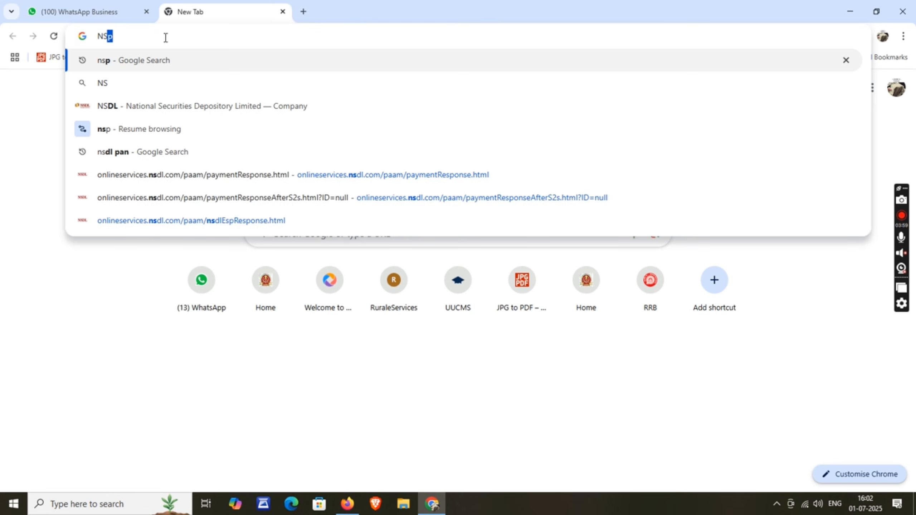
# Step: Search Google for 'nsp' and open the 'National Scholarship Portal: NSP' result
pyautogui.write('P')
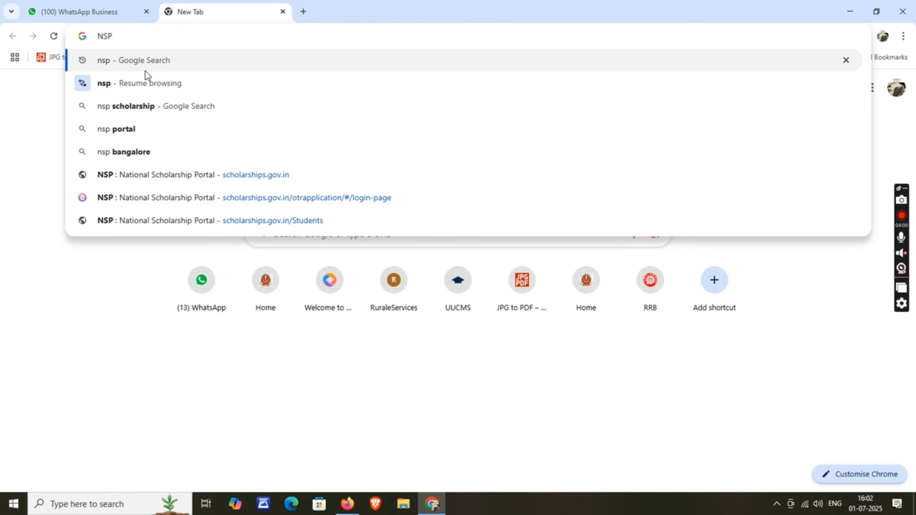
pyautogui.click(144, 62)
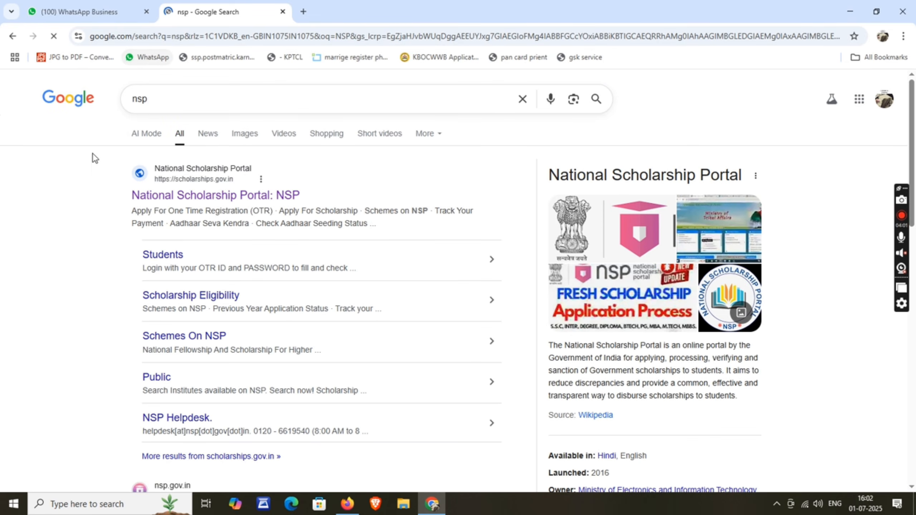
pyautogui.click(204, 197)
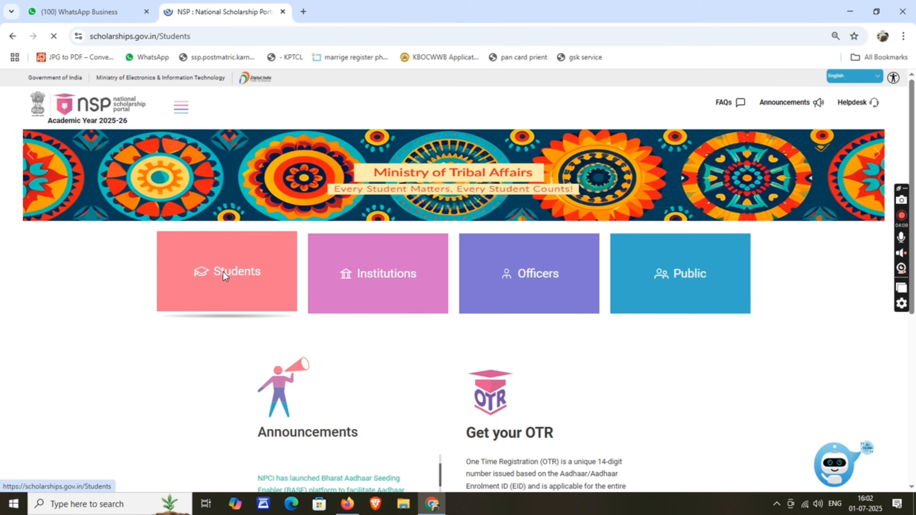
# Step: Go to the Students scholarship application login and enter the OTR number
pyautogui.click(223, 274)
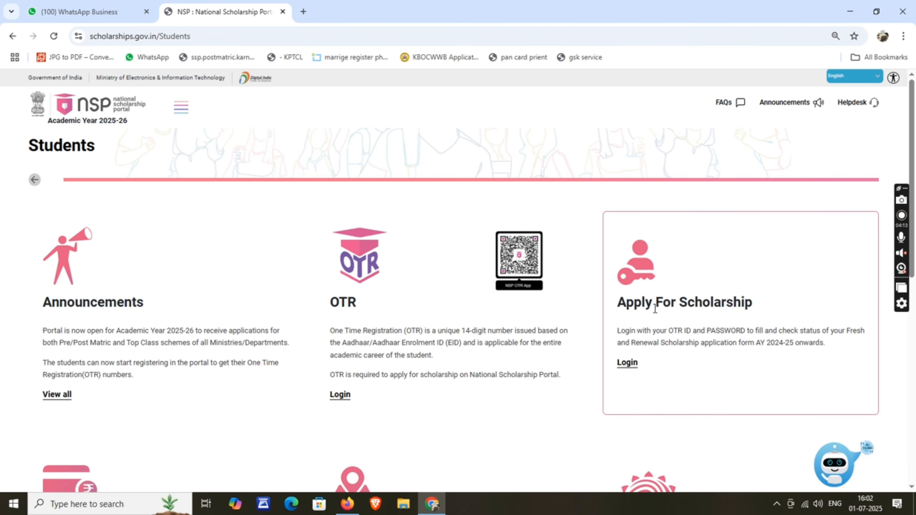
pyautogui.click(626, 363)
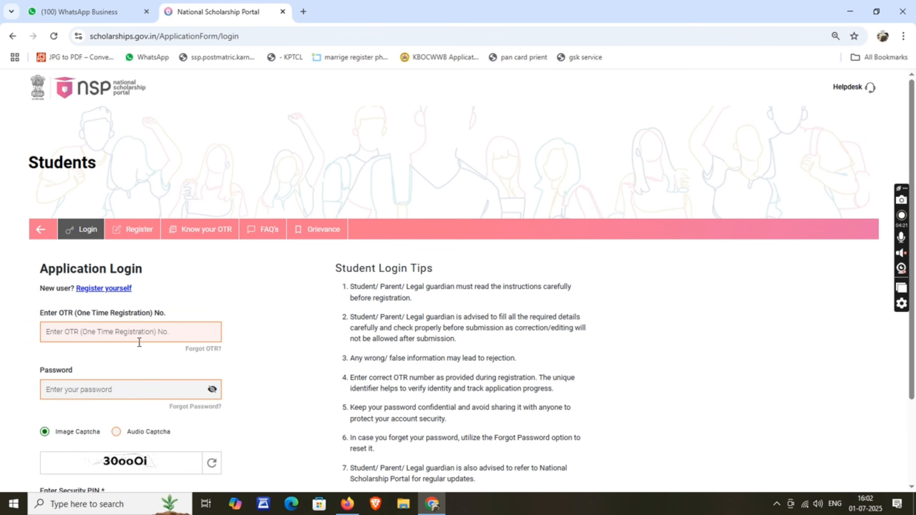
pyautogui.click(139, 341)
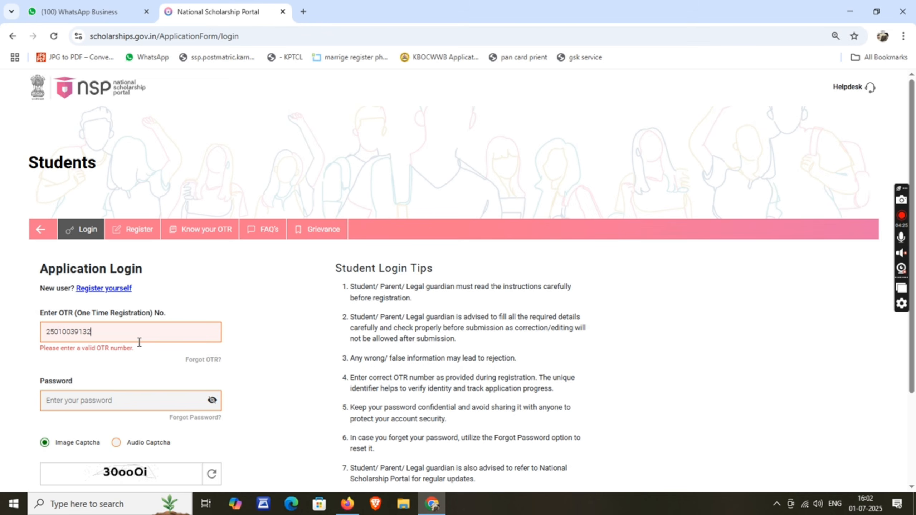
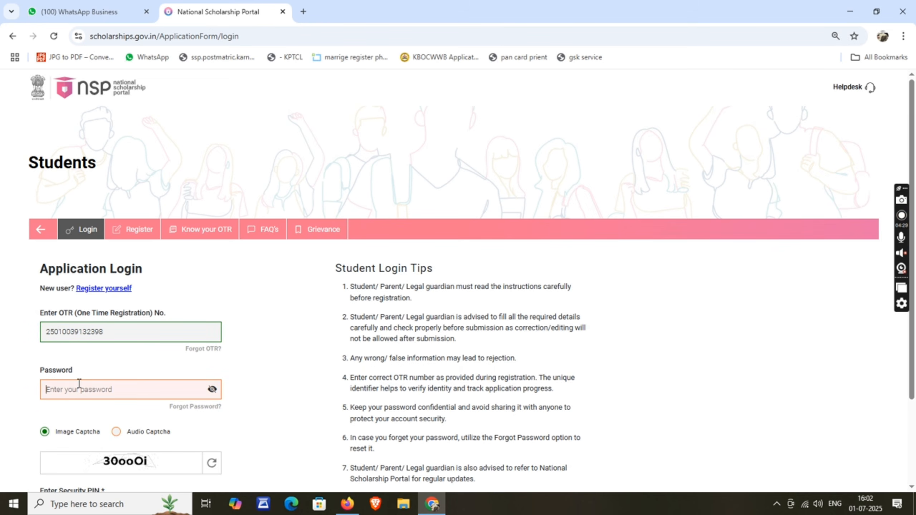
pyautogui.write('a')
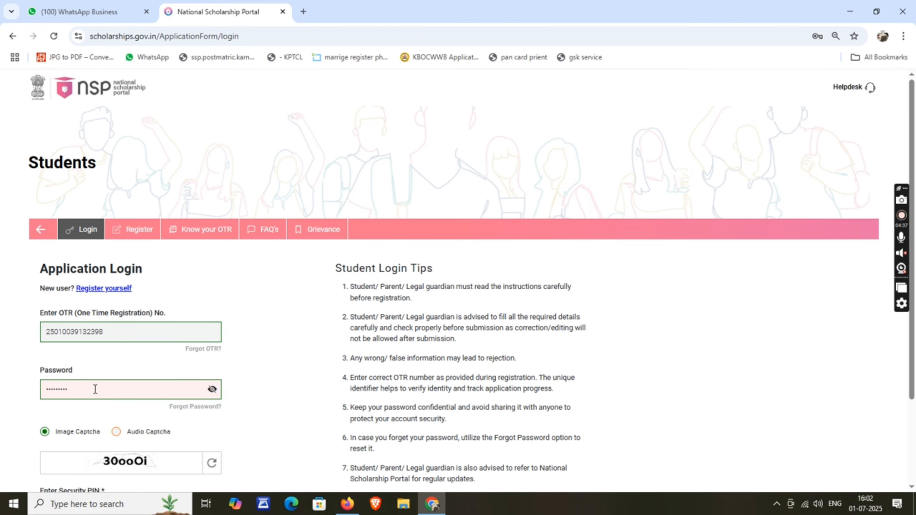
# Step: Refresh the captcha, enter the security PIN, and log in
pyautogui.scroll(-2, 95, 390)
pyautogui.scroll(-2, 97, 387)
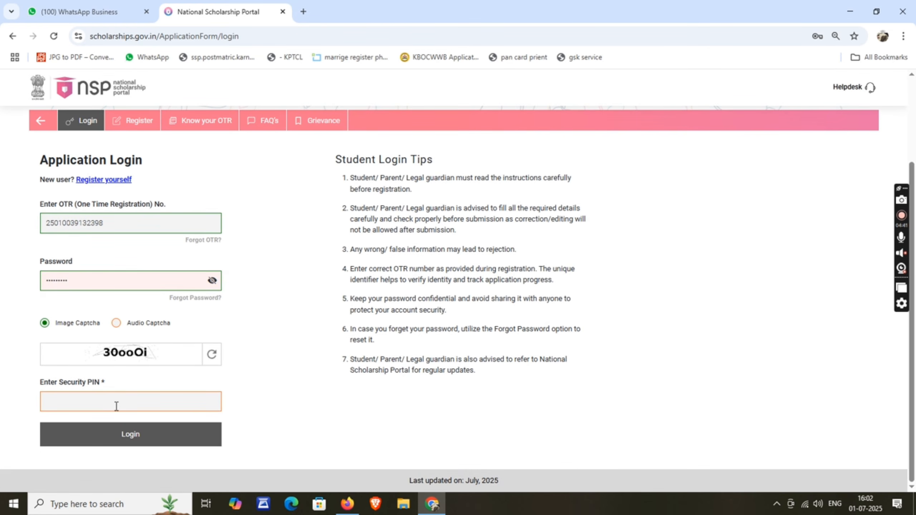
pyautogui.click(144, 403)
pyautogui.click(212, 354)
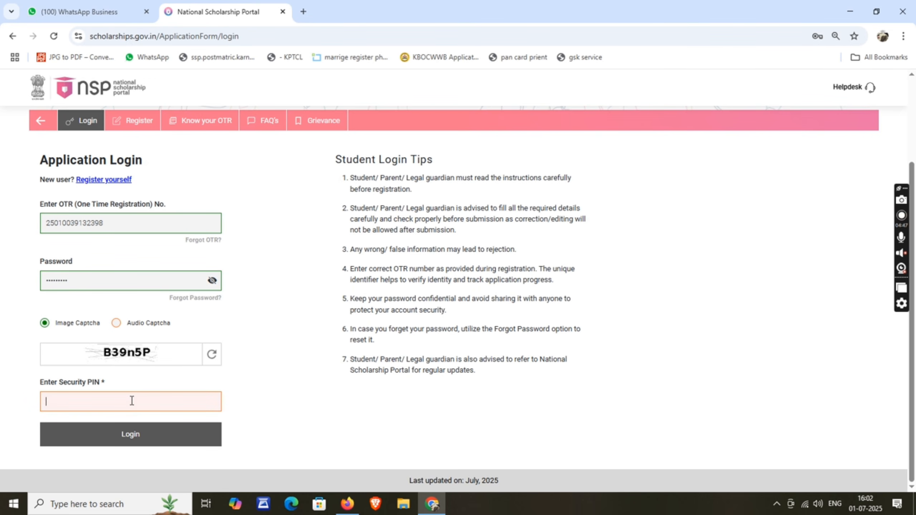
pyautogui.write('B39n5P')
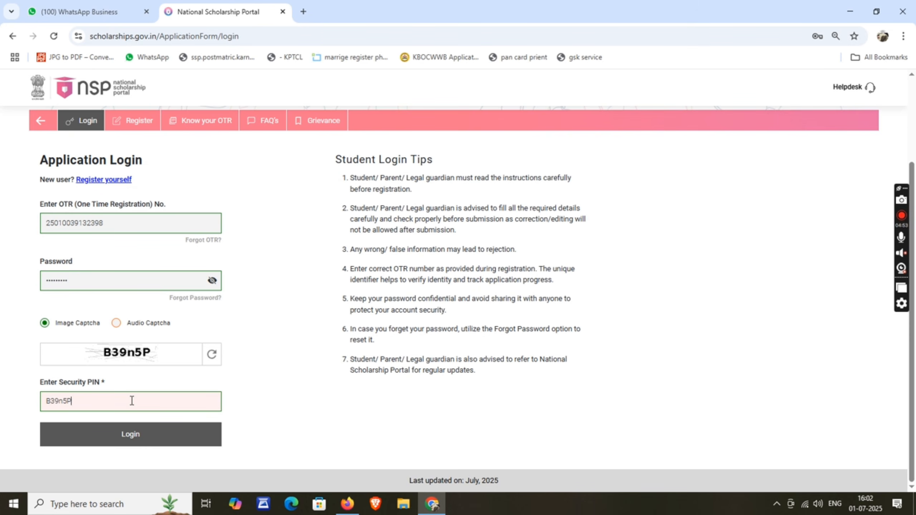
pyautogui.click(127, 429)
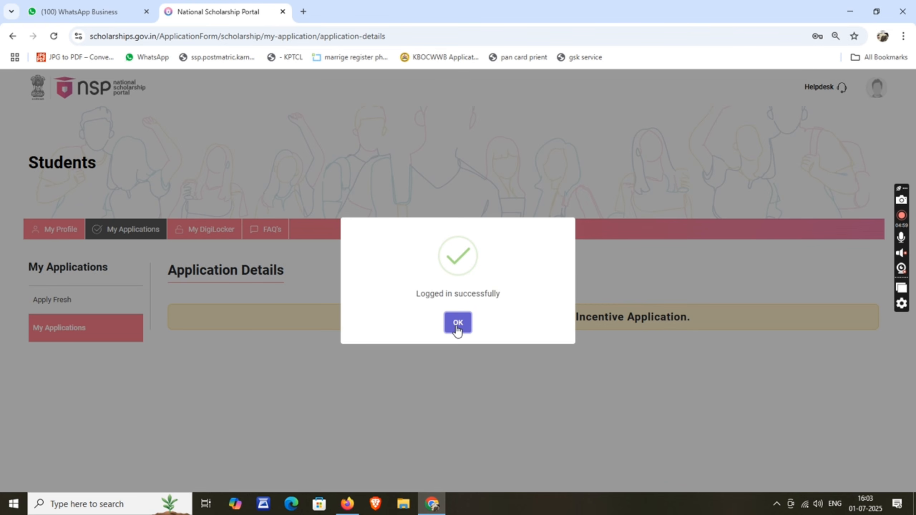
# Step: Dismiss the login message, choose Apply Fresh, and accept both guideline undertakings with I Agree
pyautogui.click(458, 324)
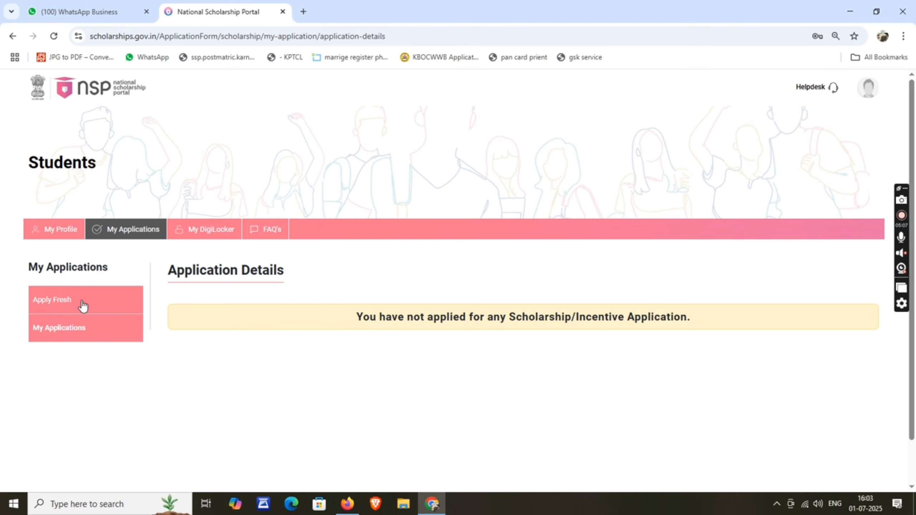
pyautogui.click(63, 306)
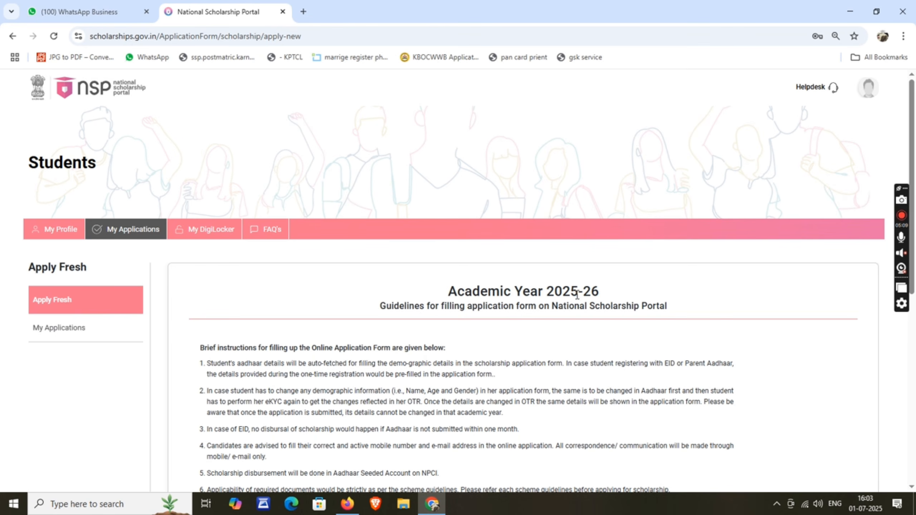
pyautogui.scroll(-3, 572, 288)
pyautogui.scroll(-7, 469, 263)
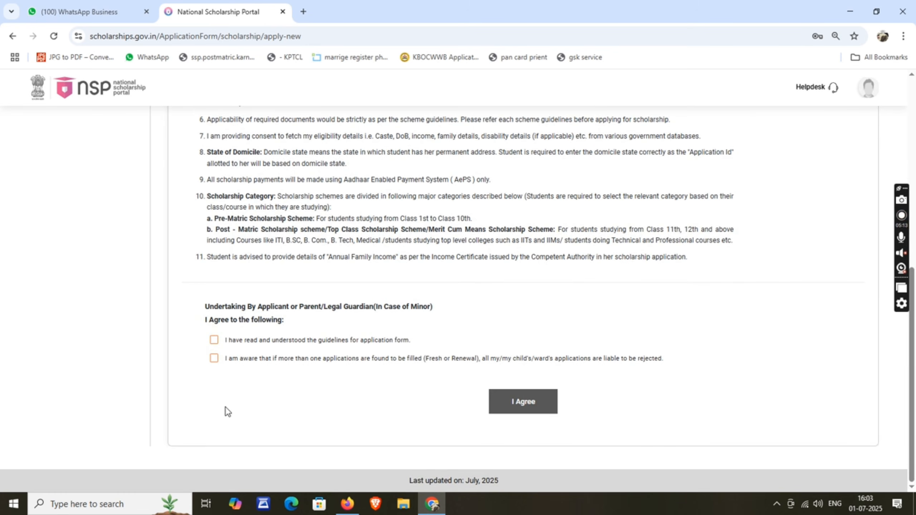
pyautogui.click(214, 340)
pyautogui.click(214, 358)
pyautogui.click(514, 406)
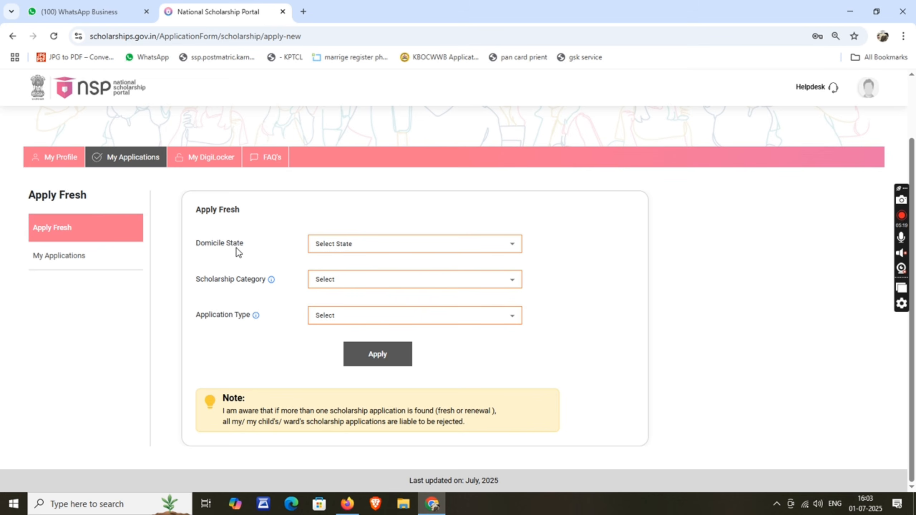
# Step: Set domicile state to KARNATAKA and scholarship category to Post Matric/Top Class/MCM
pyautogui.click(372, 243)
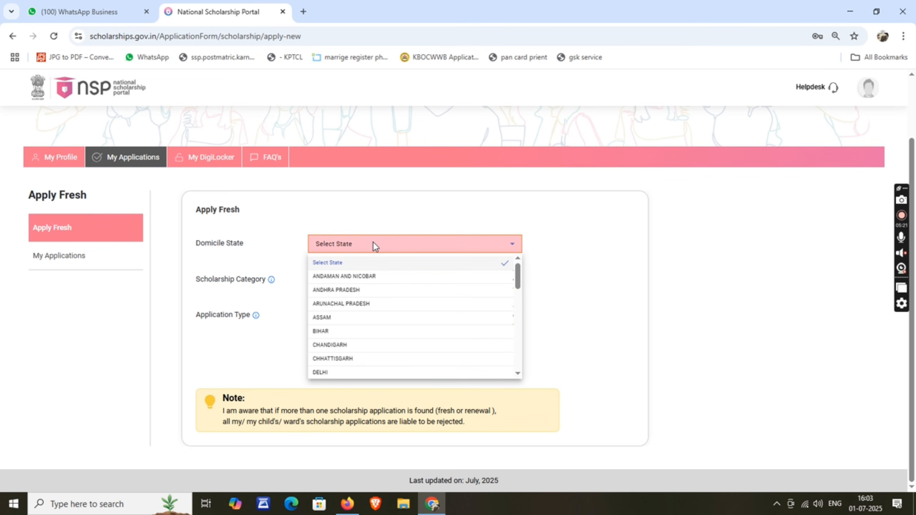
pyautogui.press('k')
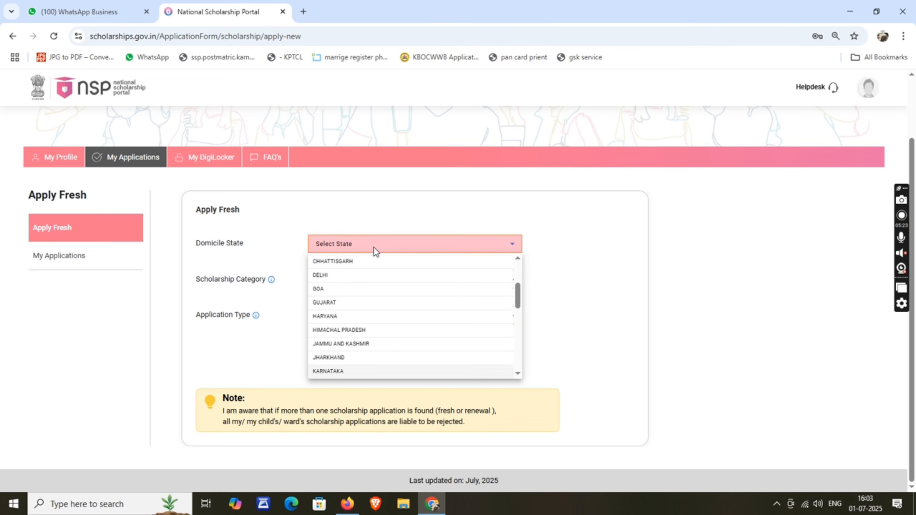
pyautogui.click(348, 371)
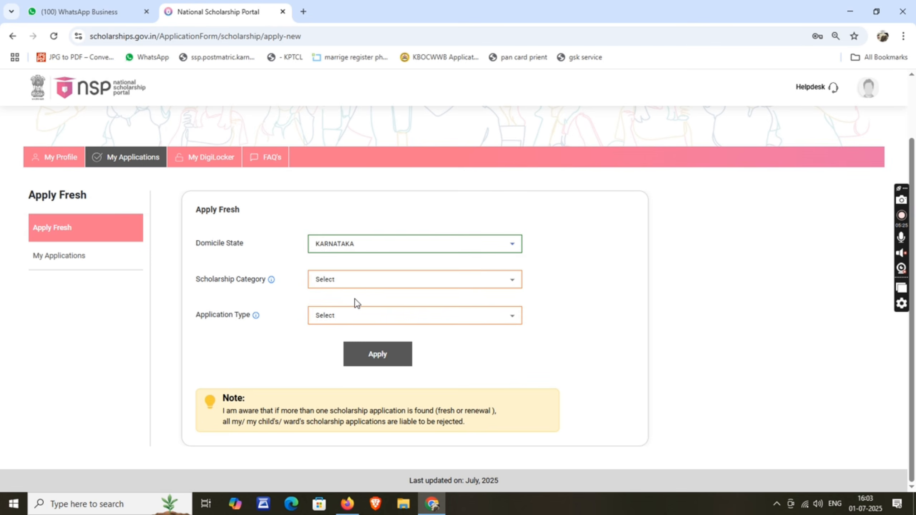
pyautogui.click(376, 281)
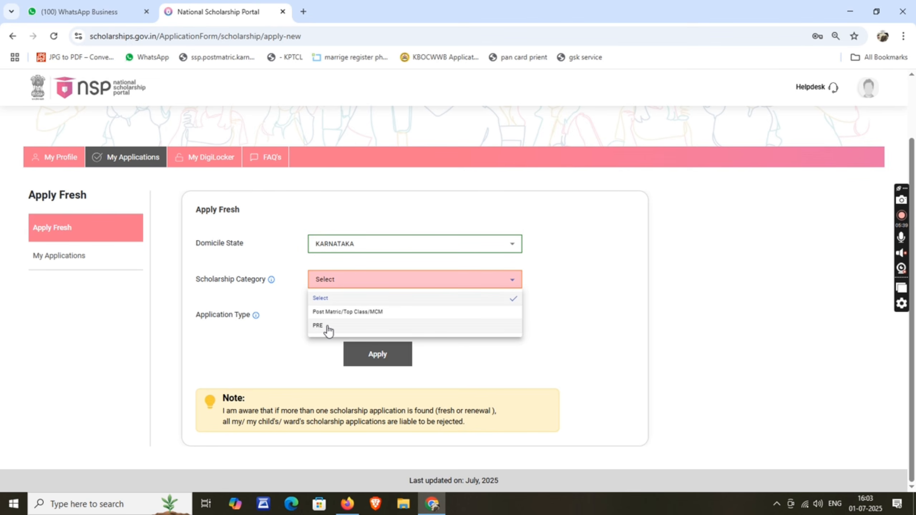
pyautogui.click(347, 314)
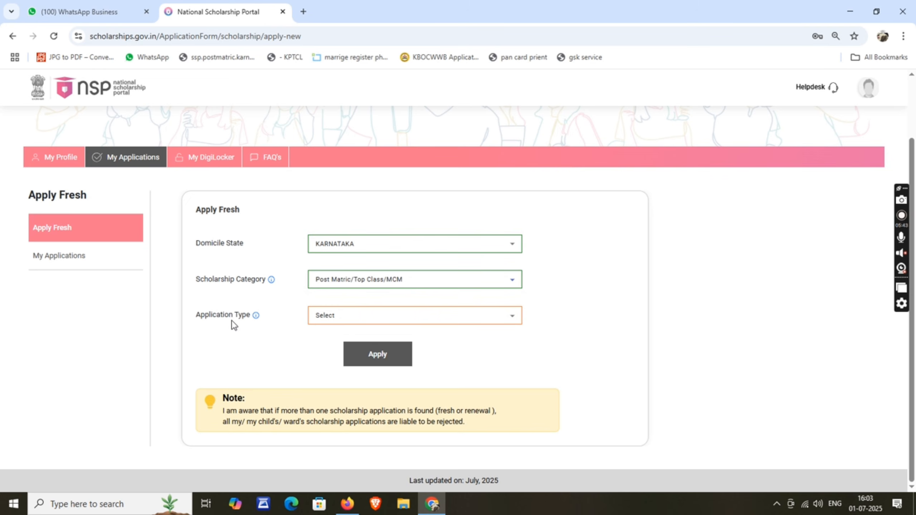
# Step: Choose Scholarship as the application type, apply, and confirm the warning
pyautogui.click(347, 316)
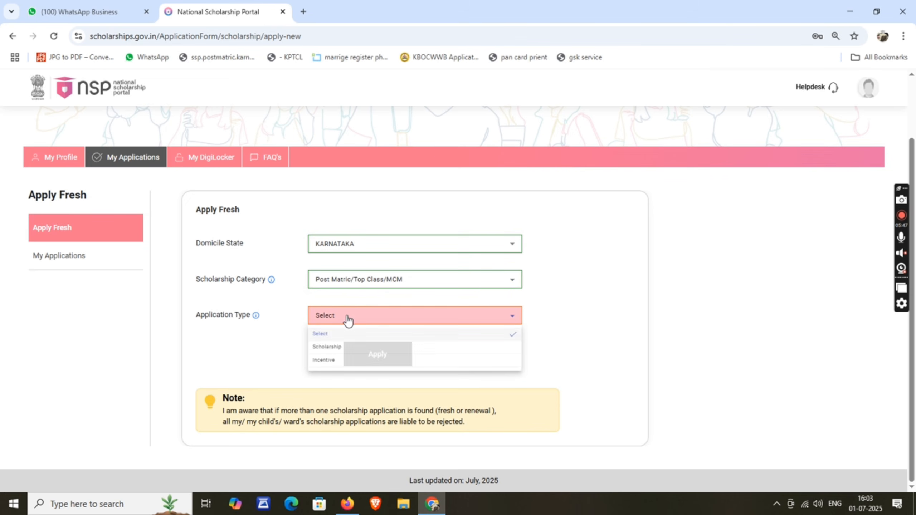
pyautogui.click(334, 350)
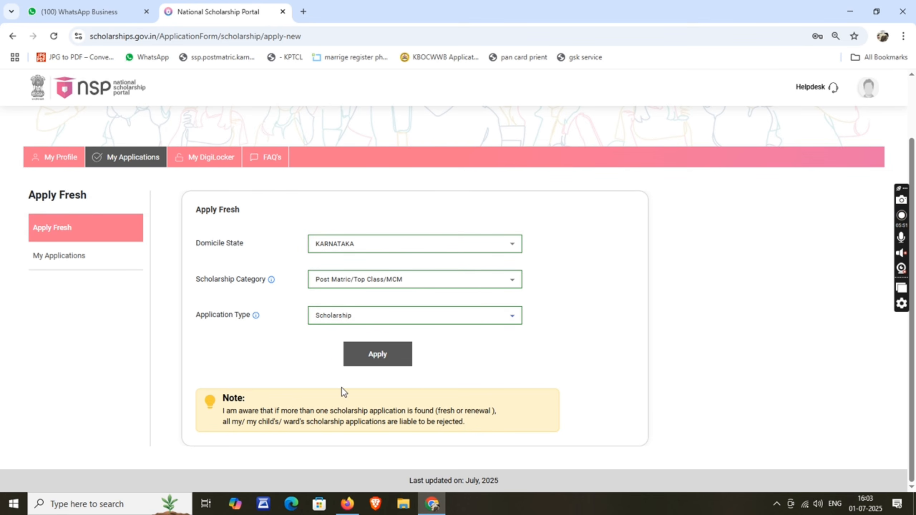
pyautogui.click(384, 357)
pyautogui.click(442, 343)
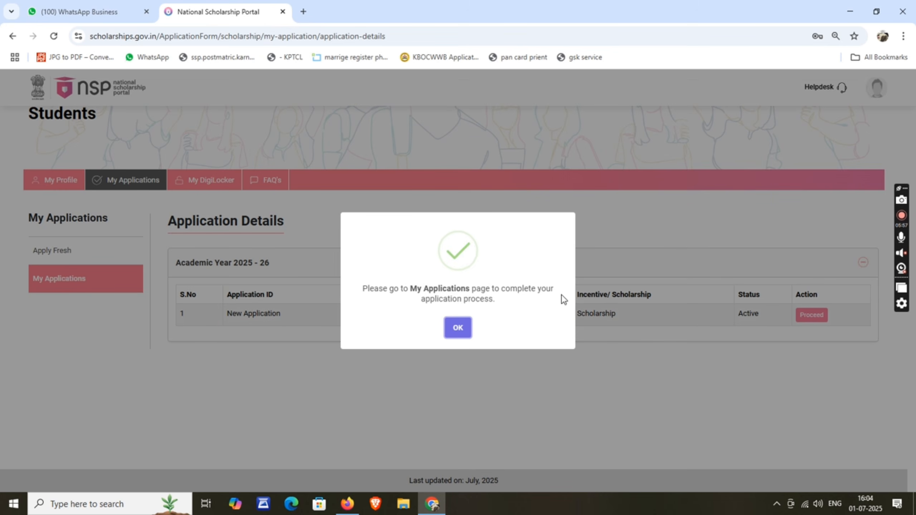
# Step: Dismiss the success message, proceed with the 2025-26 application, and open Fill Application
pyautogui.click(454, 327)
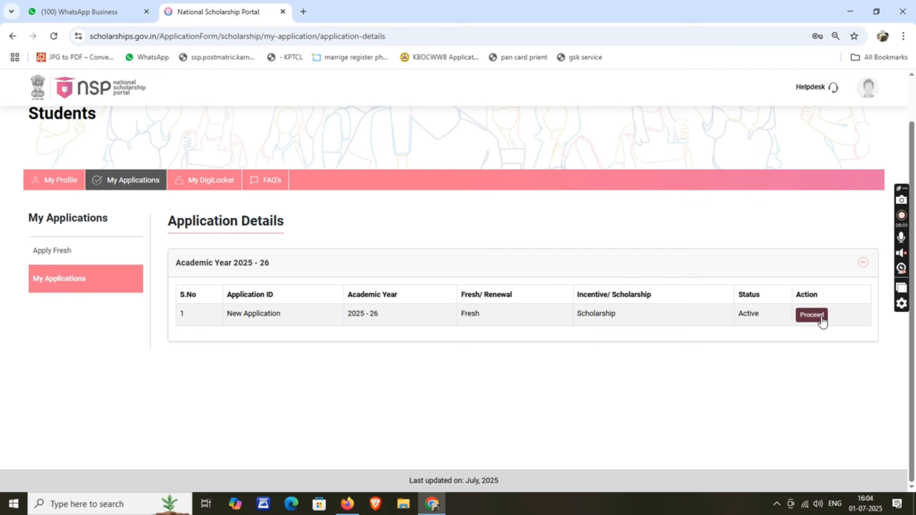
pyautogui.click(812, 322)
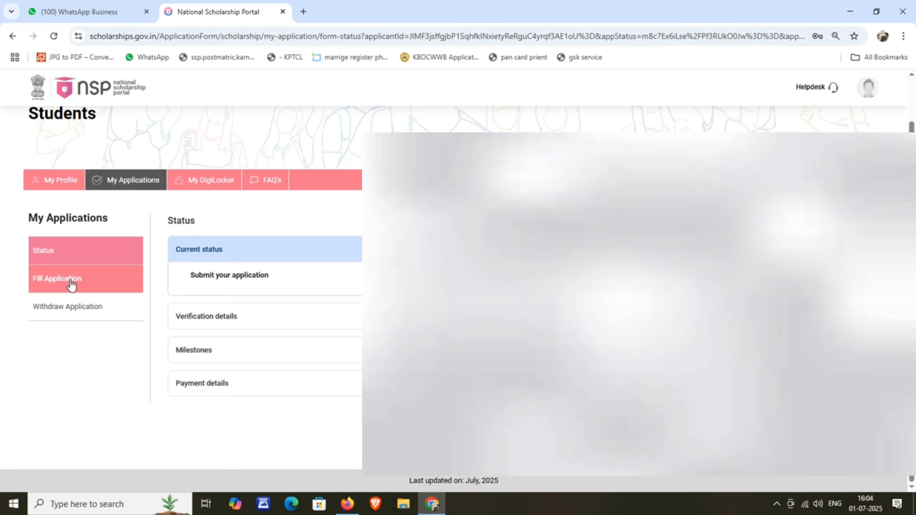
pyautogui.click(71, 284)
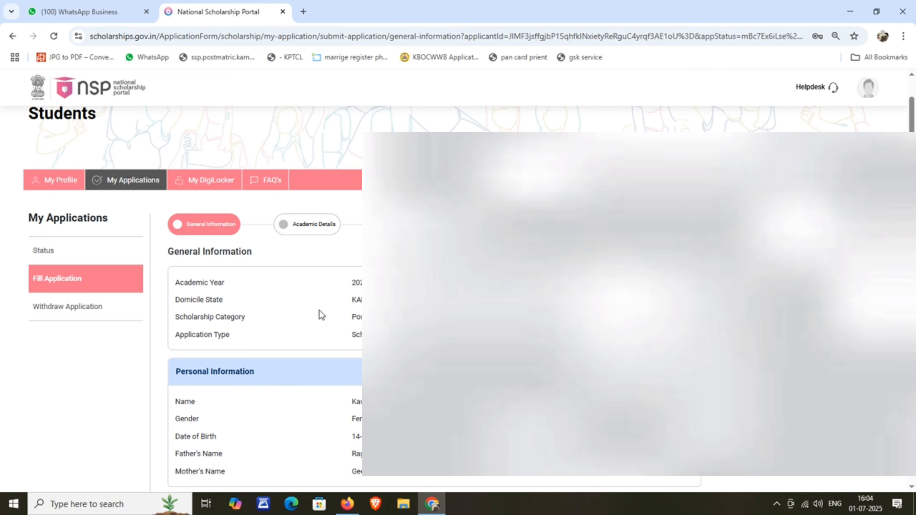
# Step: Set community to OBC, religion to Hindu, and annual family income to 40000
pyautogui.scroll(-5, 265, 299)
pyautogui.scroll(-5, 265, 299)
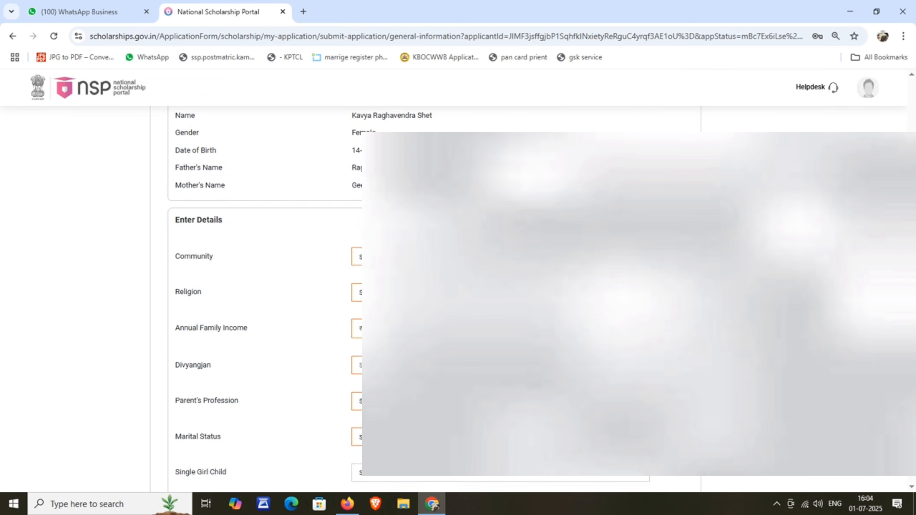
pyautogui.scroll(-1, 423, 154)
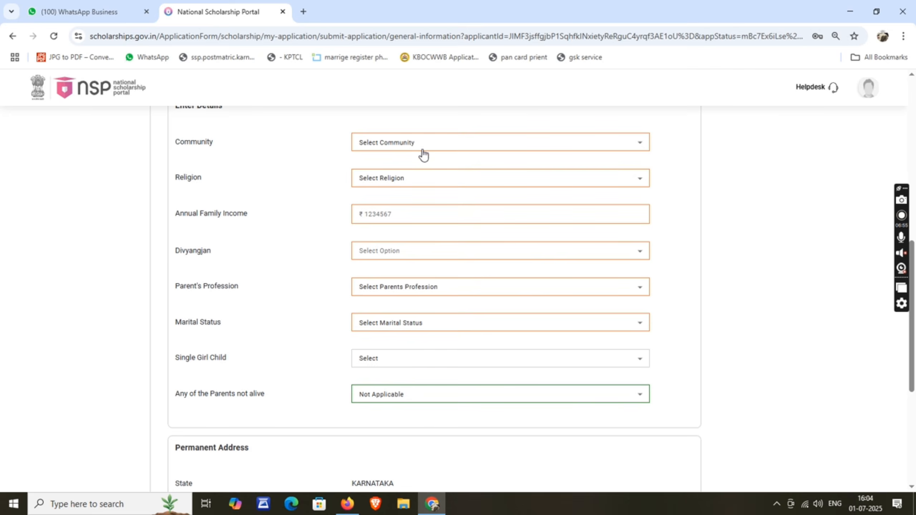
pyautogui.click(398, 147)
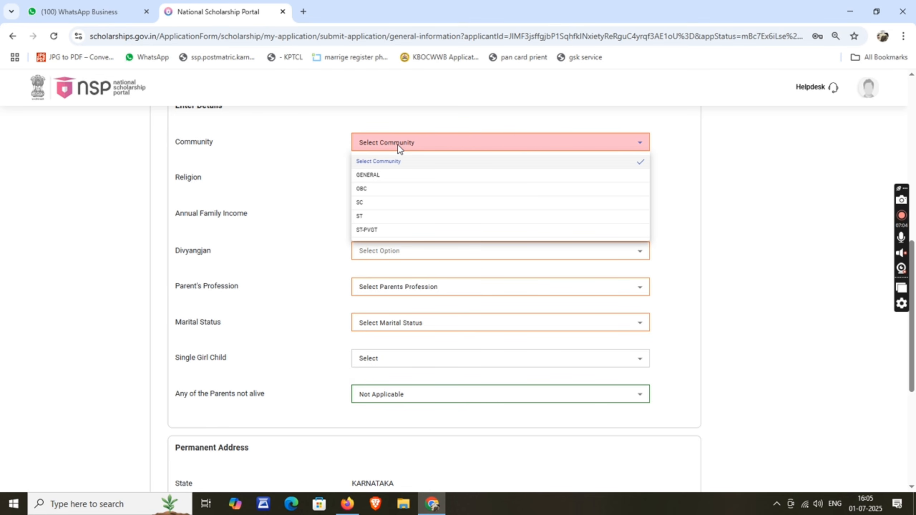
pyautogui.click(371, 189)
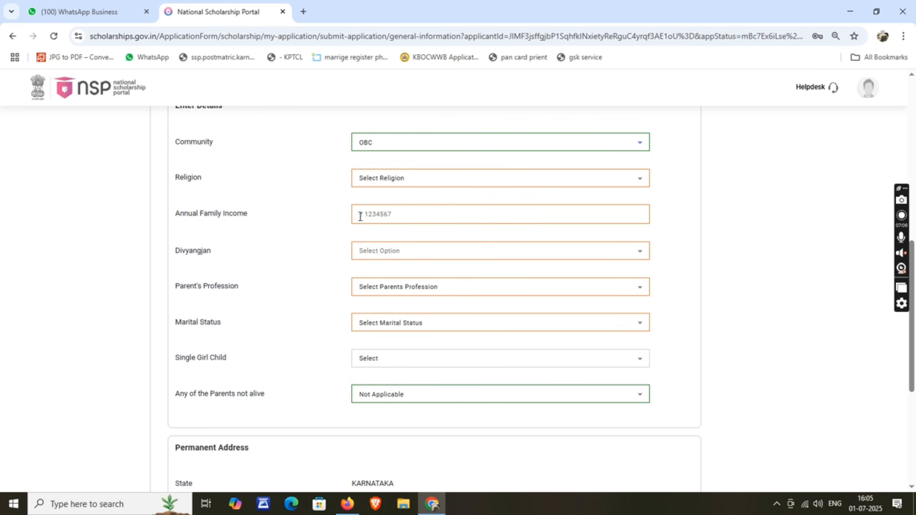
pyautogui.click(401, 177)
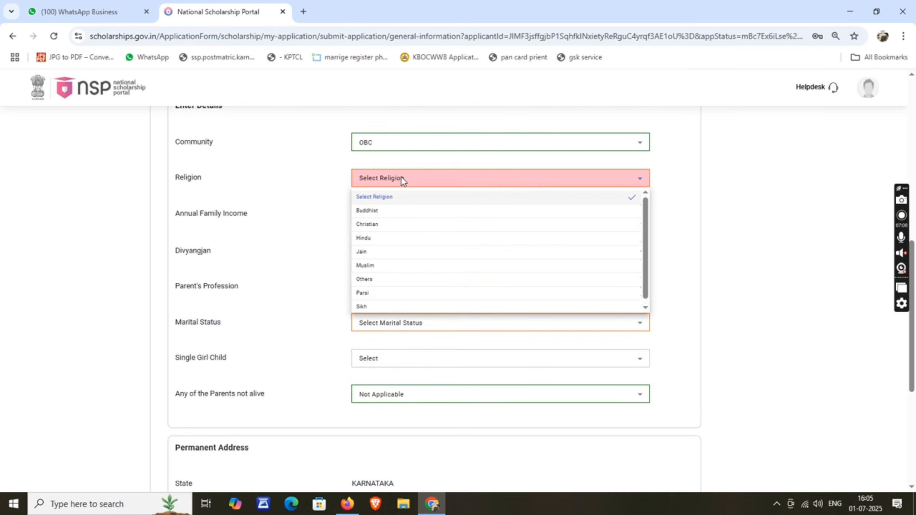
pyautogui.click(380, 239)
pyautogui.click(408, 216)
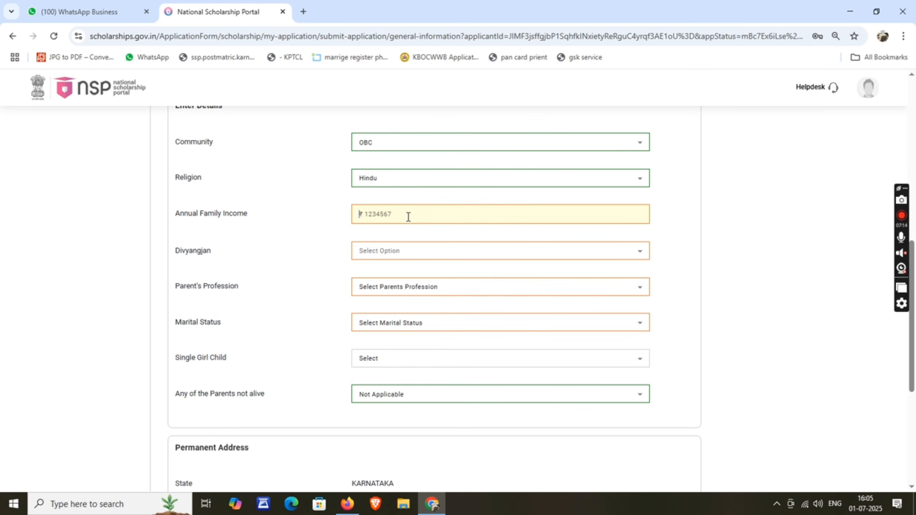
pyautogui.write('40000')
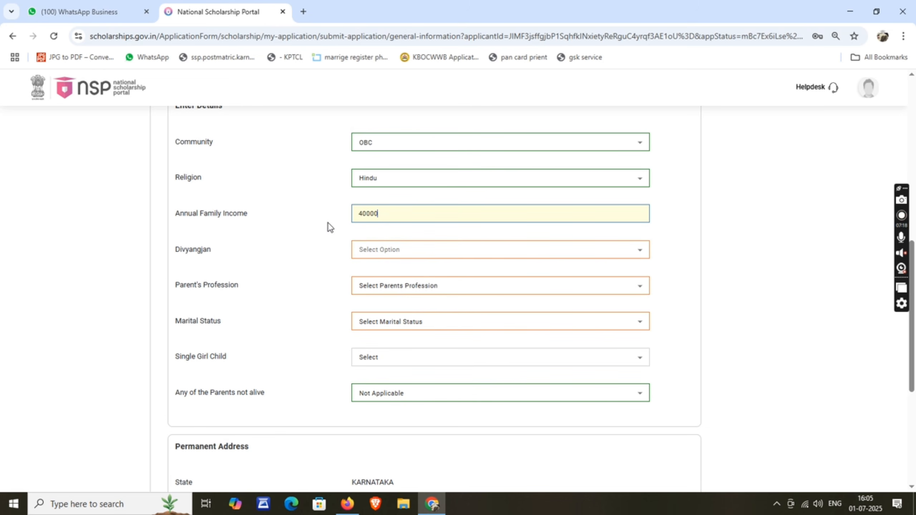
pyautogui.click(259, 244)
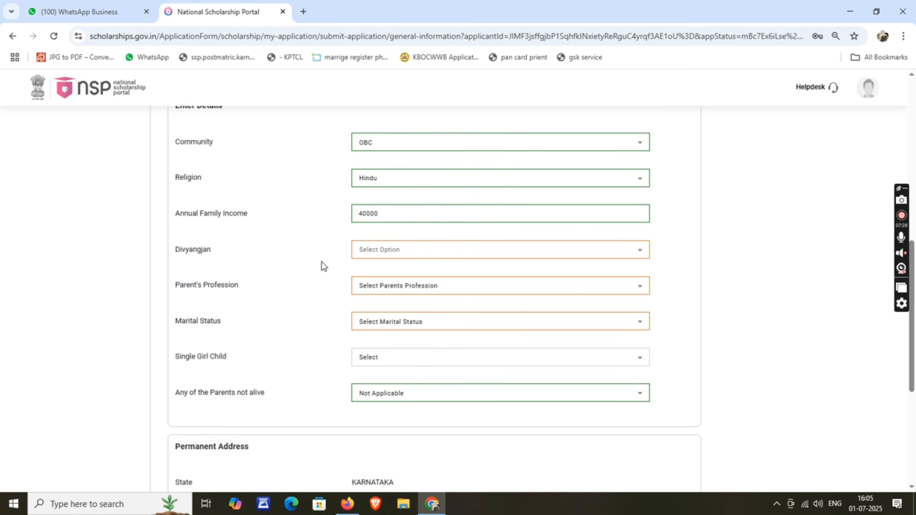
# Step: Mark Divyangjan as No, parent's profession as Others, and marital status Un Married
pyautogui.click(392, 250)
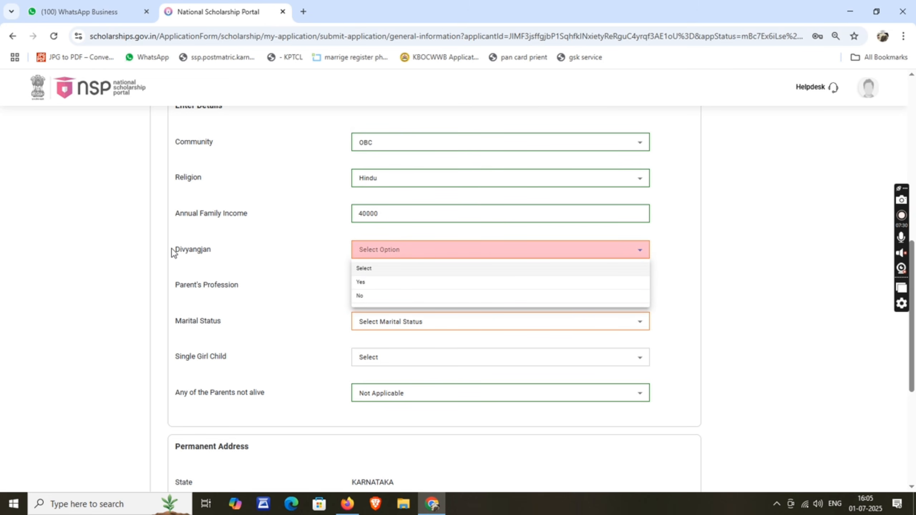
pyautogui.click(375, 297)
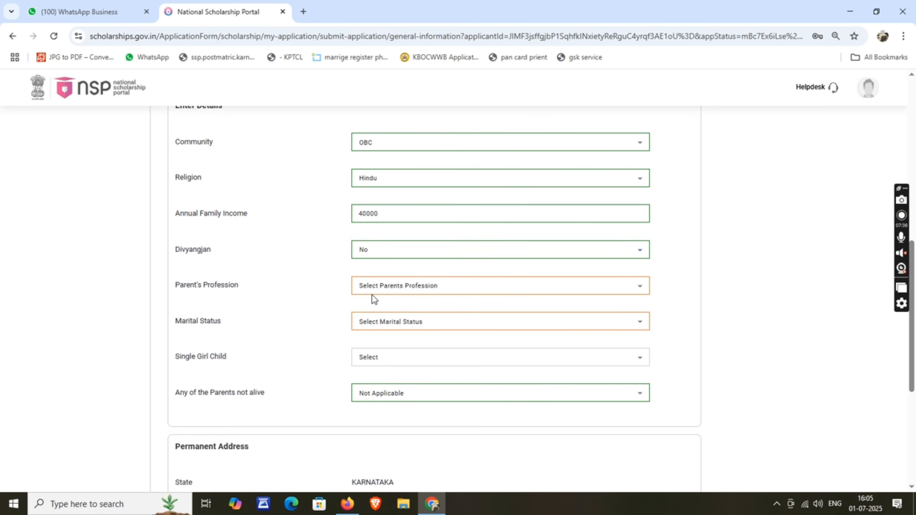
pyautogui.click(388, 287)
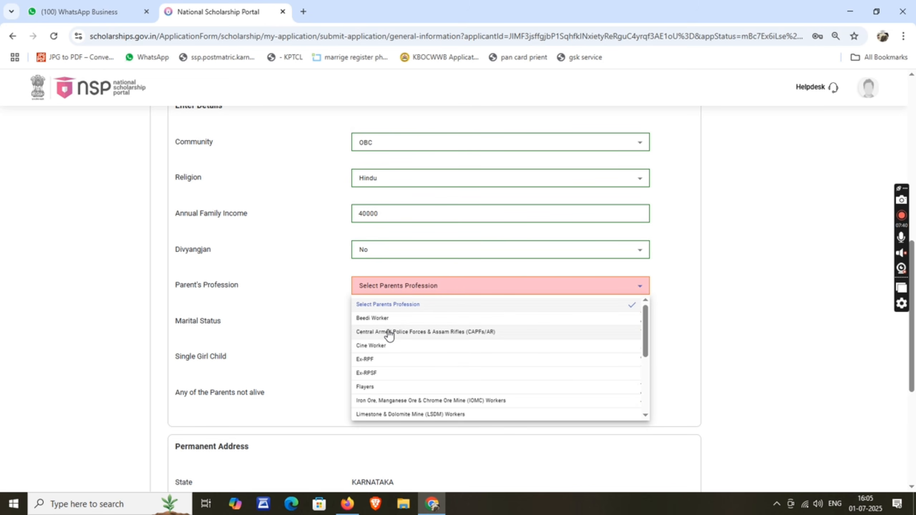
pyautogui.scroll(-2, 401, 334)
pyautogui.scroll(-2, 407, 338)
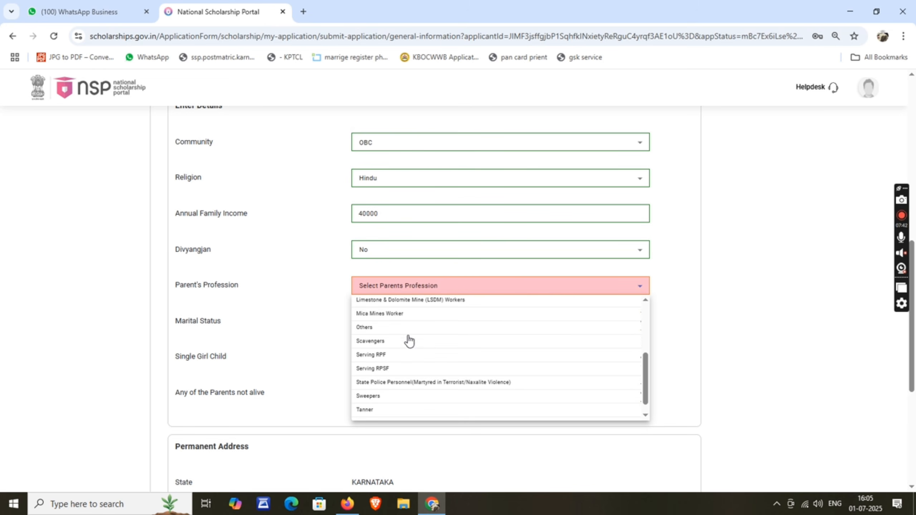
pyautogui.click(366, 331)
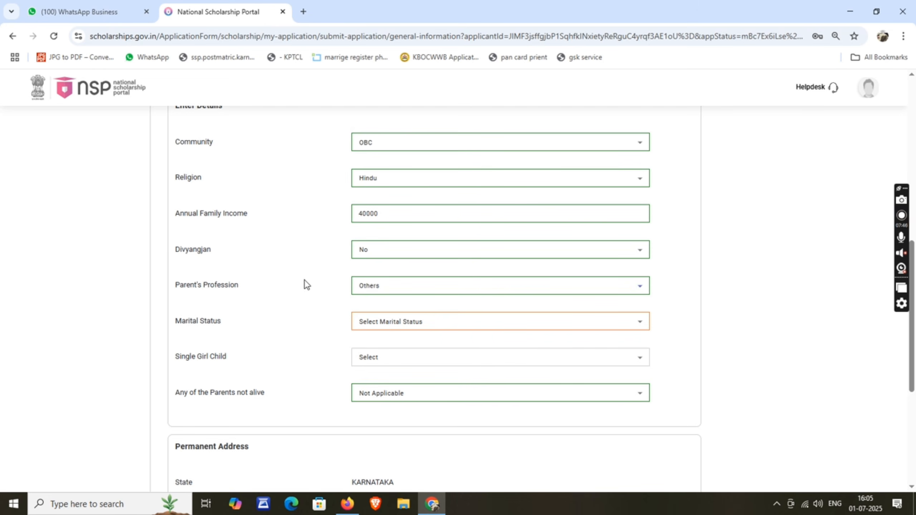
pyautogui.click(373, 327)
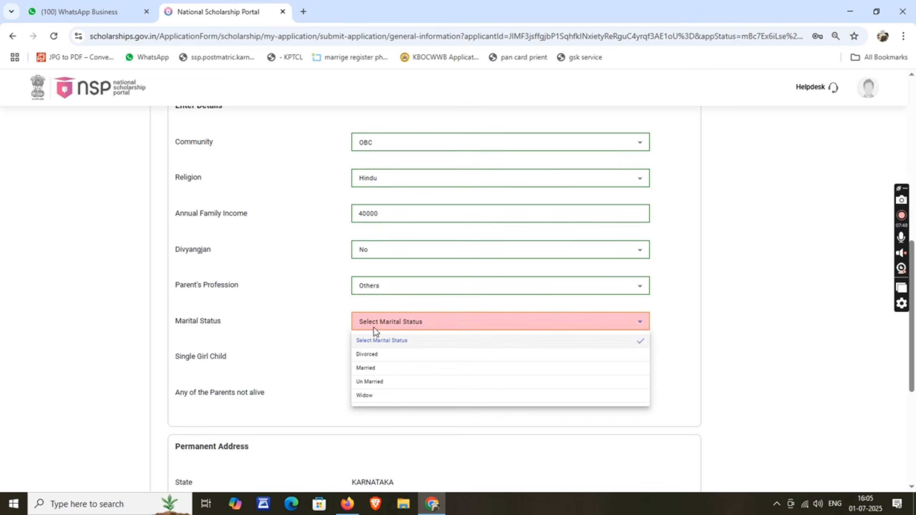
pyautogui.click(375, 383)
# Step: Answer Yes for Single Girl Child
pyautogui.scroll(-3, 264, 299)
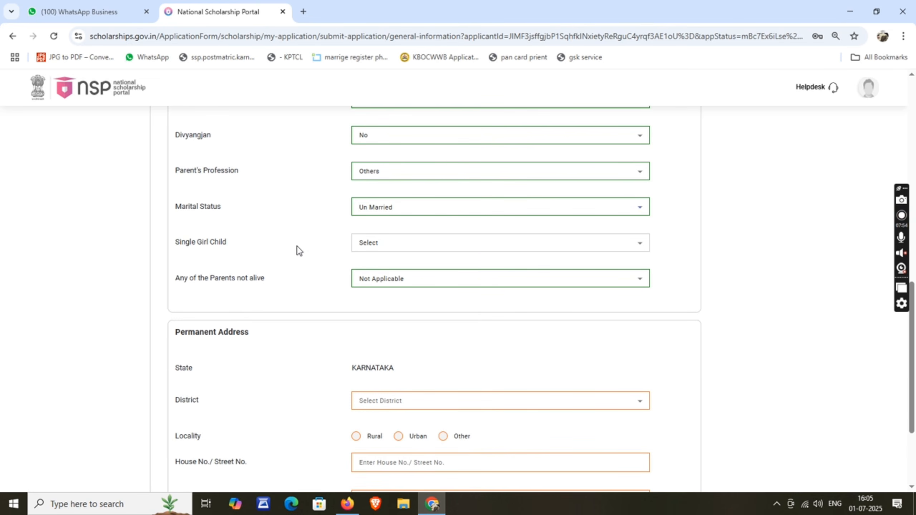
pyautogui.click(404, 245)
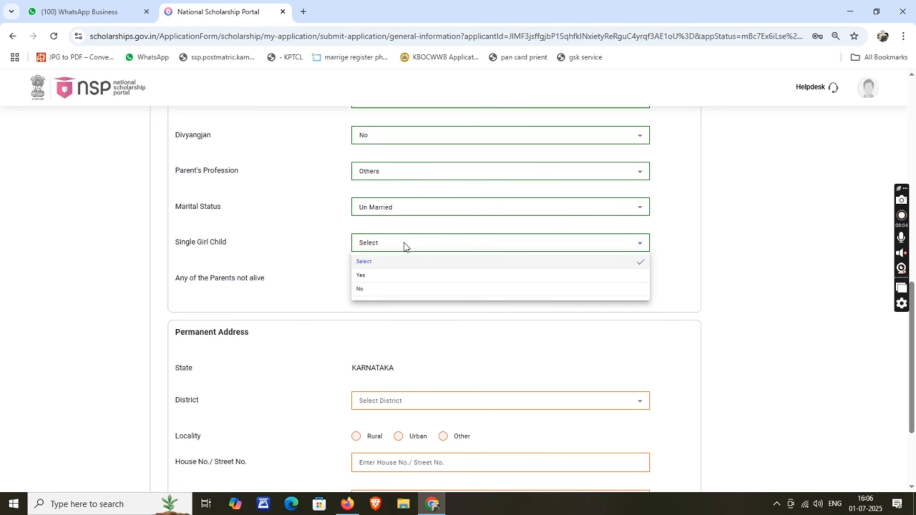
pyautogui.click(373, 278)
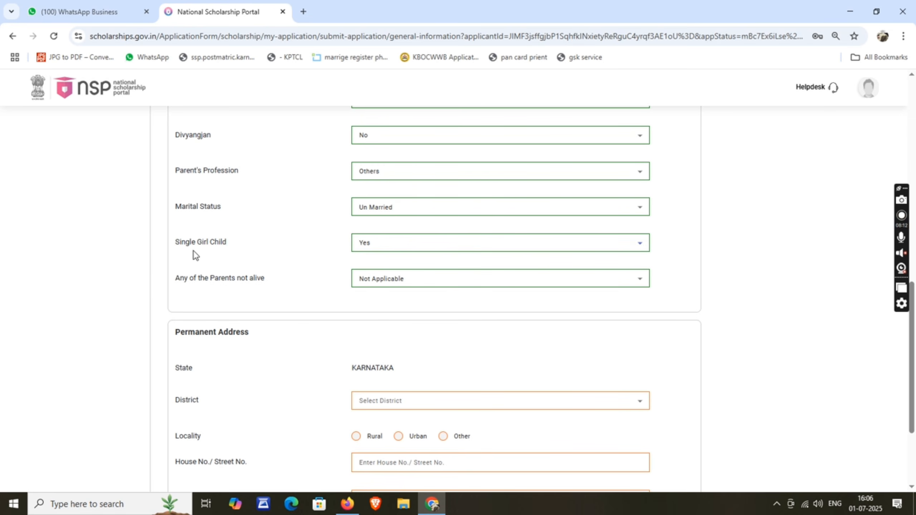
pyautogui.click(367, 244)
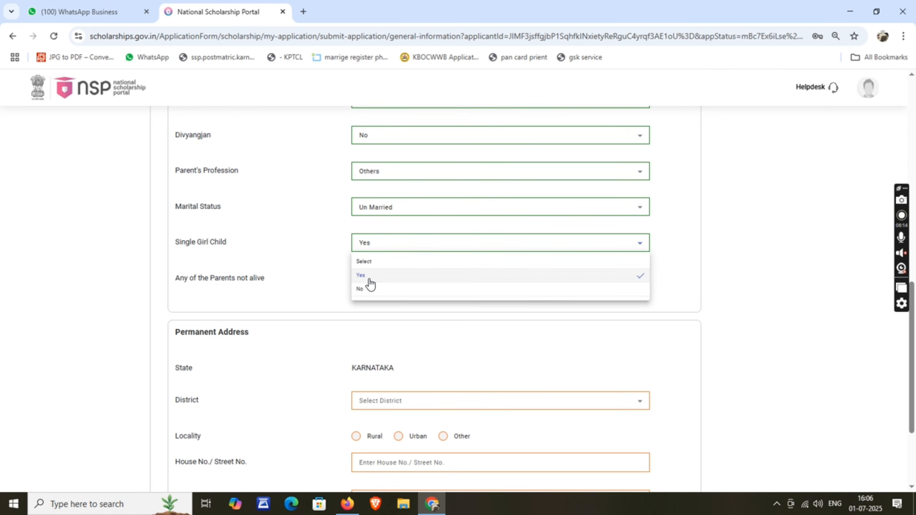
pyautogui.click(368, 278)
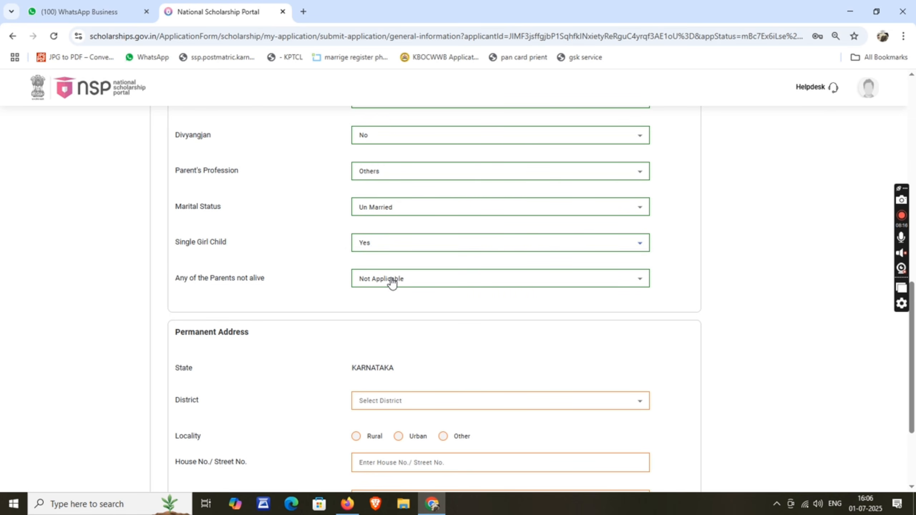
pyautogui.scroll(-3, 366, 204)
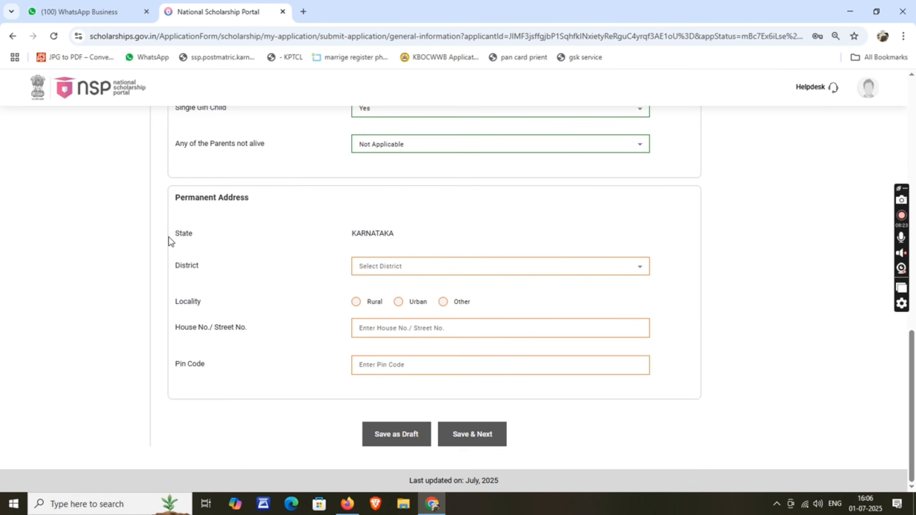
# Step: Set the permanent address district to UTTARA KANNADA
pyautogui.click(401, 268)
pyautogui.click(401, 269)
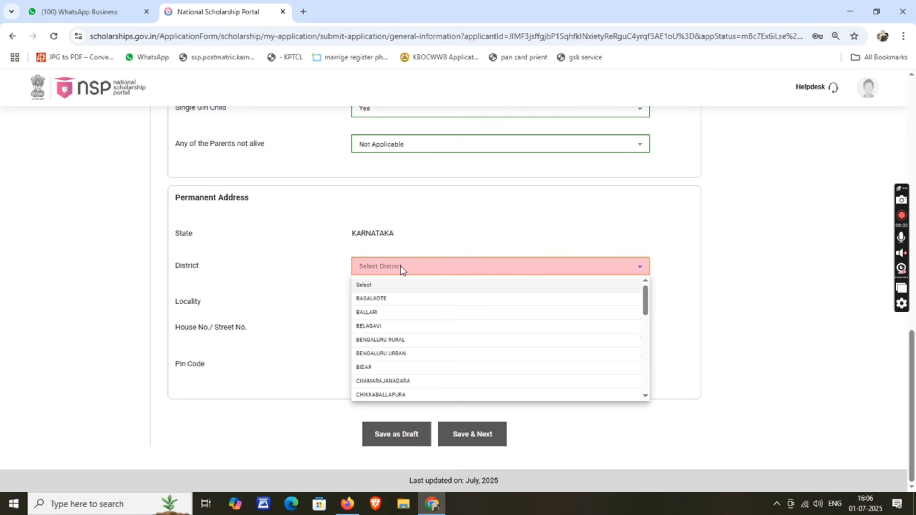
pyautogui.press('t')
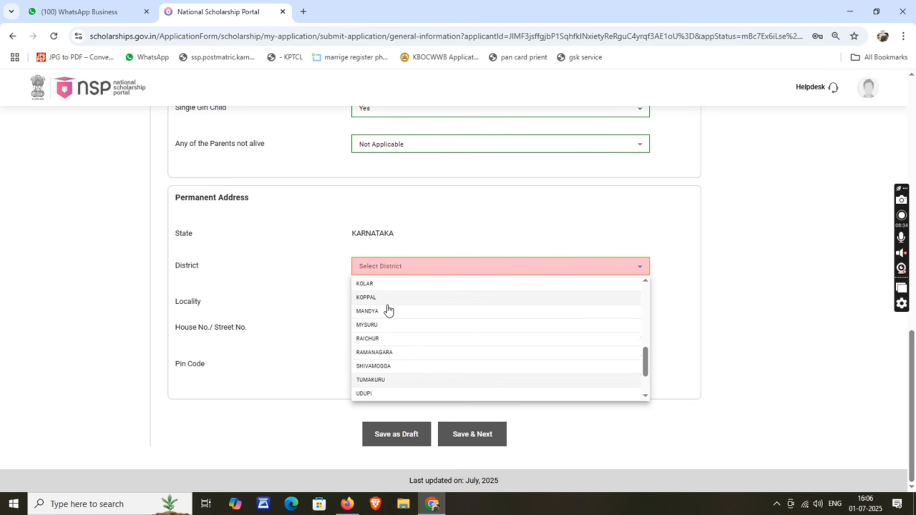
pyautogui.scroll(-3, 390, 319)
pyautogui.click(397, 351)
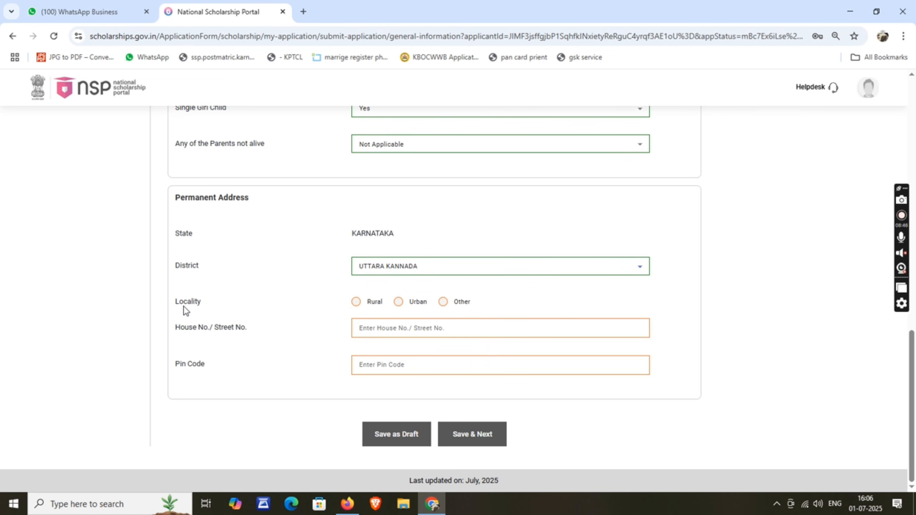
# Step: Set locality to Rural, sub district Siddapur, and village Karkisaval
pyautogui.click(357, 303)
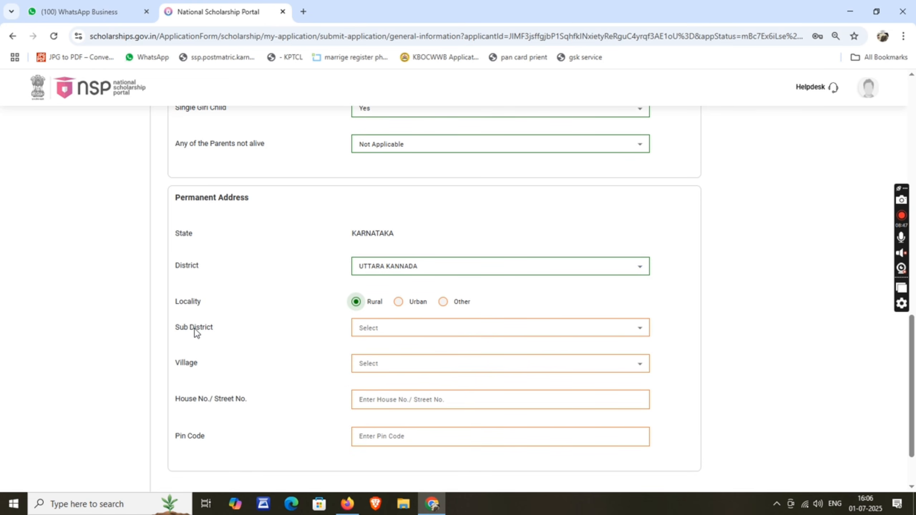
pyautogui.click(398, 302)
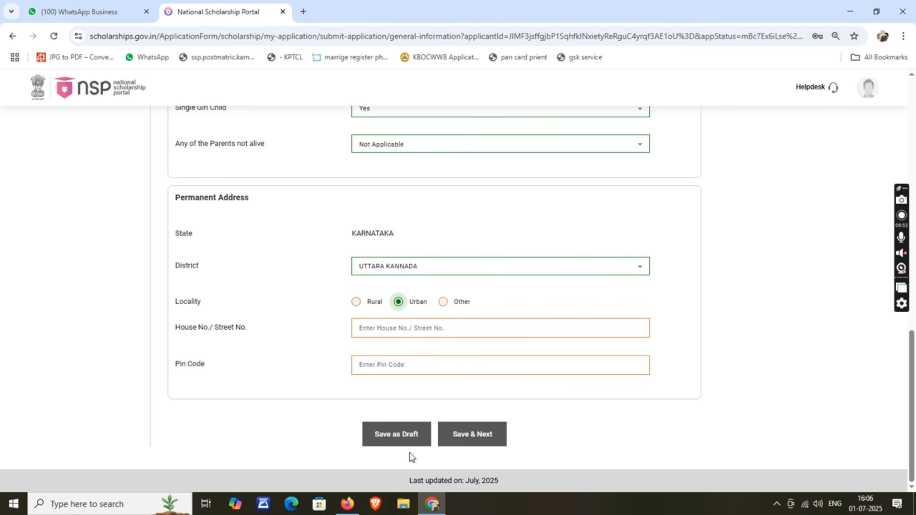
pyautogui.click(356, 302)
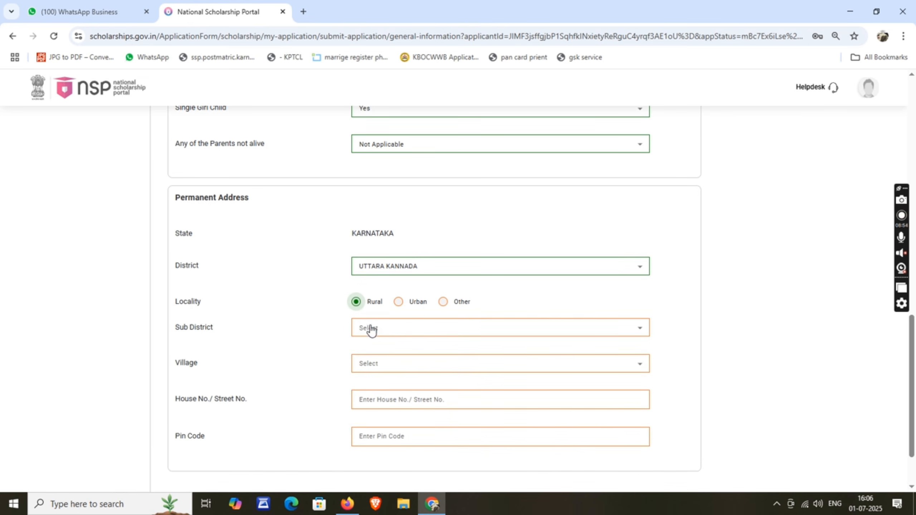
pyautogui.click(388, 335)
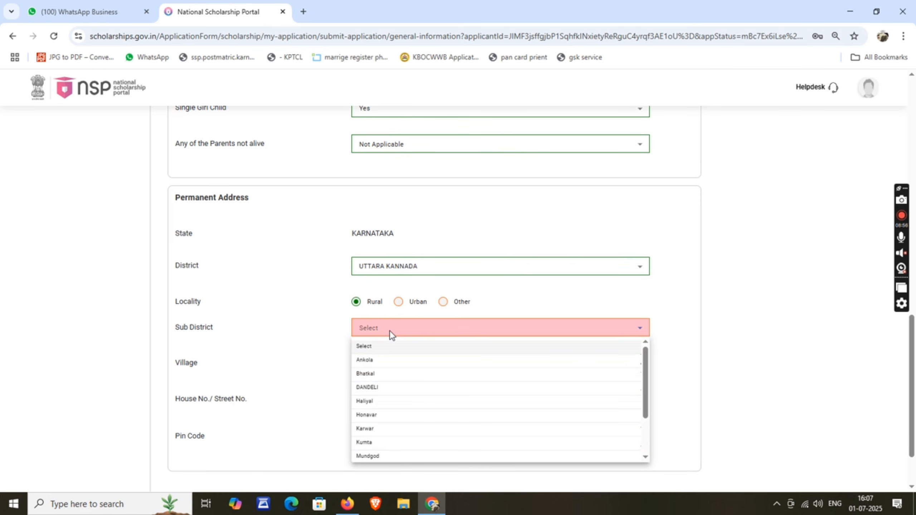
pyautogui.scroll(-2, 392, 416)
pyautogui.click(384, 415)
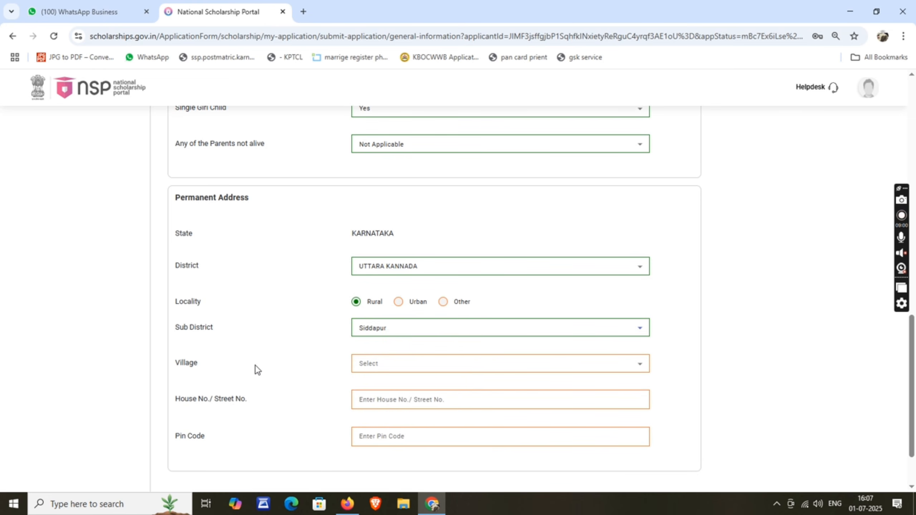
pyautogui.click(379, 372)
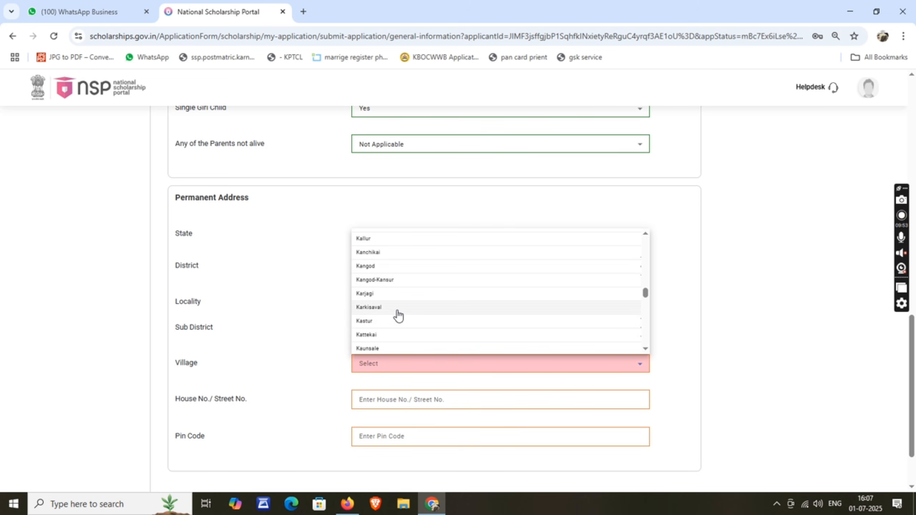
pyautogui.click(378, 311)
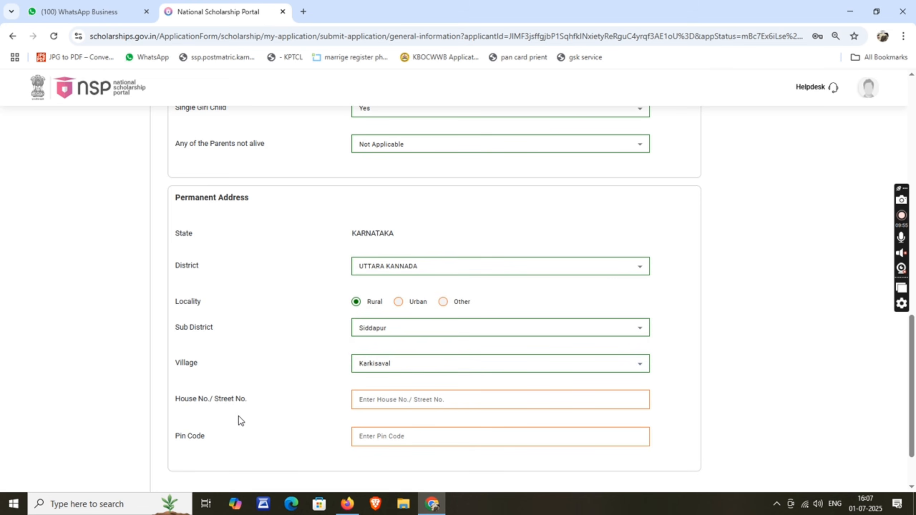
# Step: Save the house/street address and fill the pin code from the autofill suggestion
pyautogui.click(377, 400)
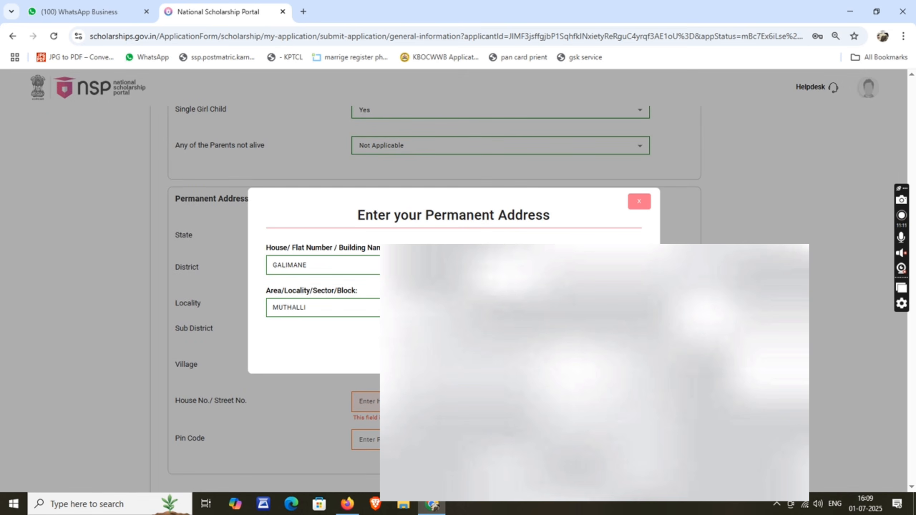
pyautogui.click(454, 346)
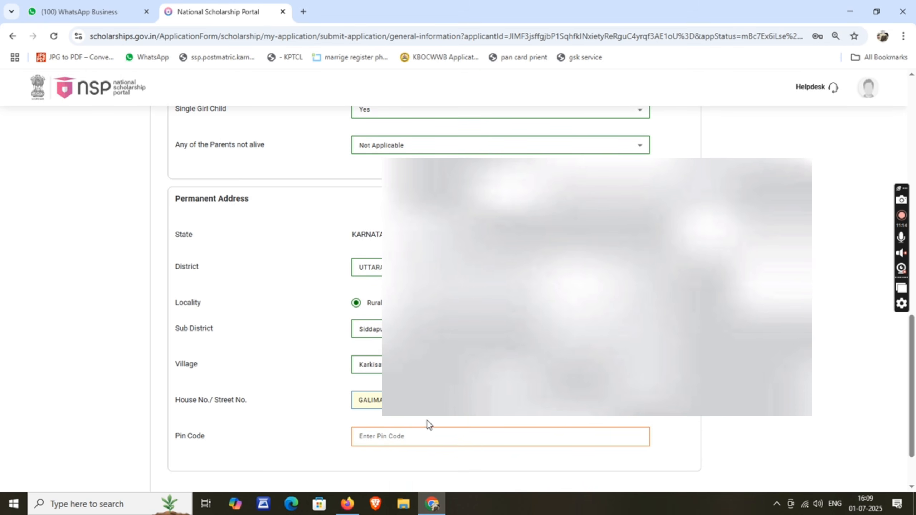
pyautogui.scroll(-2, 351, 418)
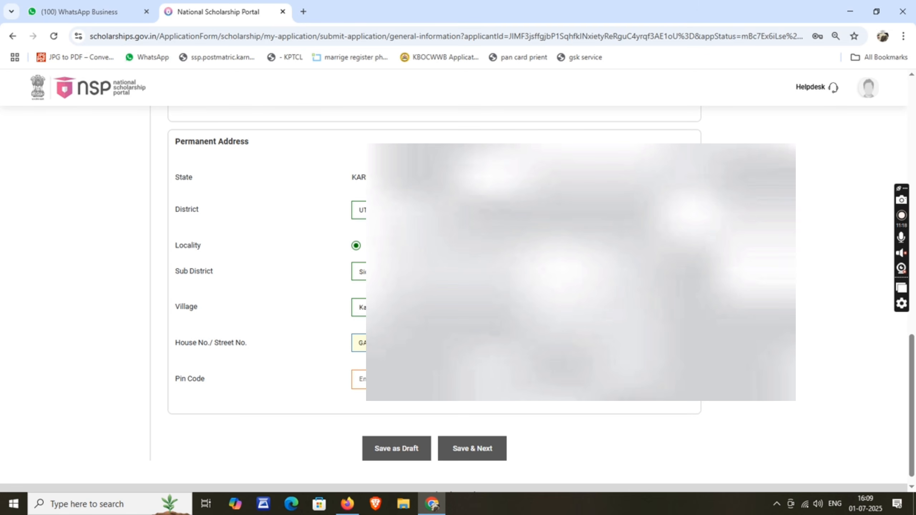
pyautogui.click(359, 379)
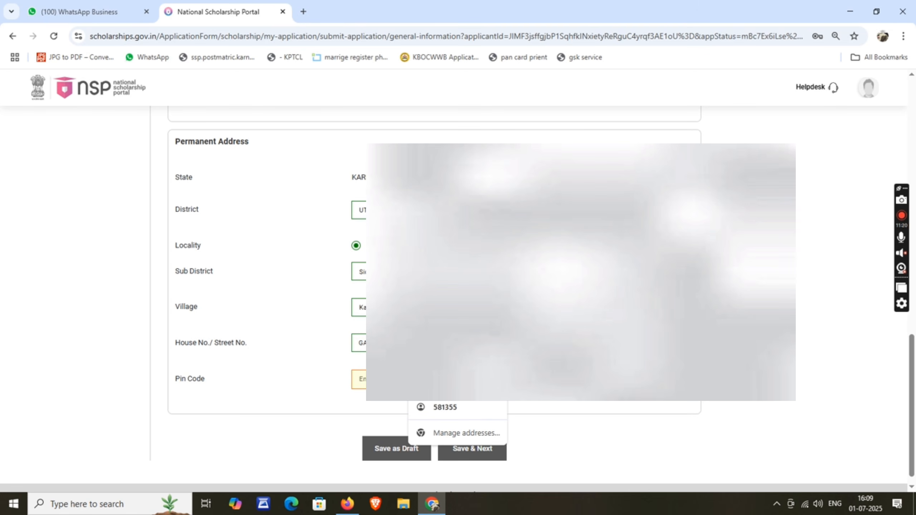
pyautogui.write('58')
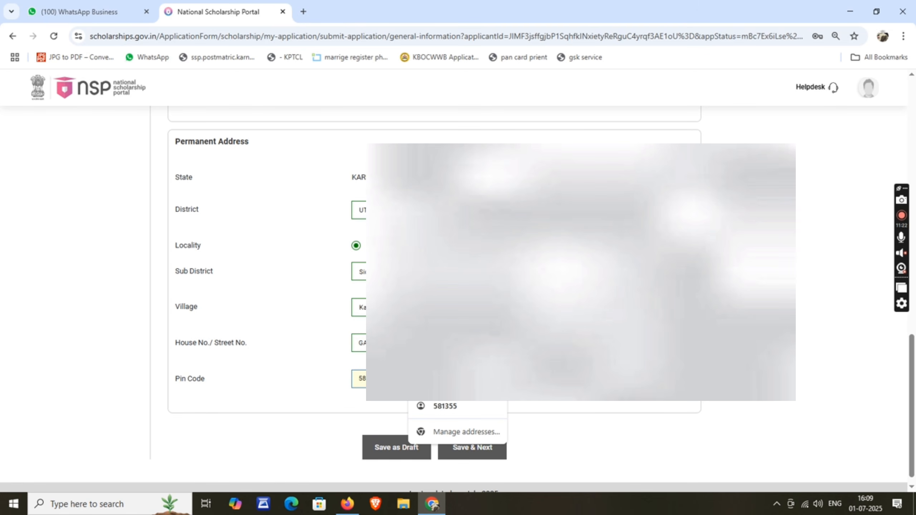
pyautogui.click(397, 448)
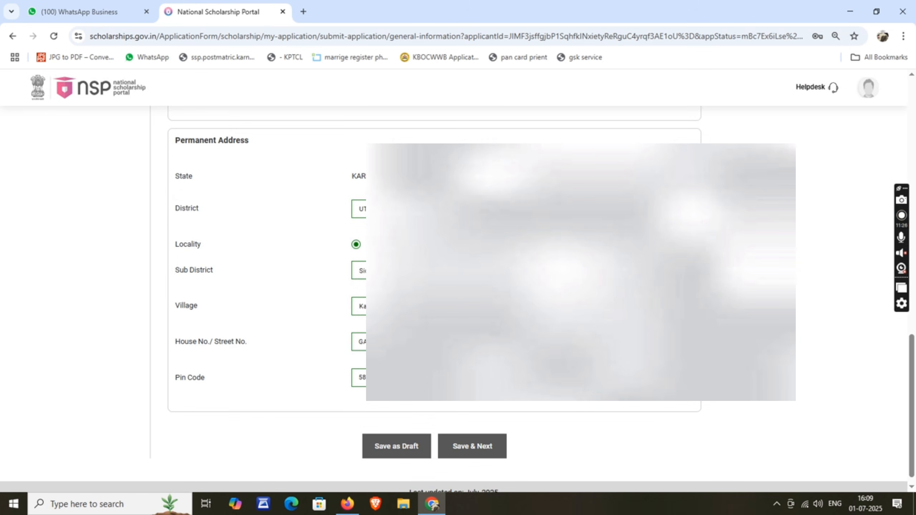
pyautogui.scroll(-1, 483, 433)
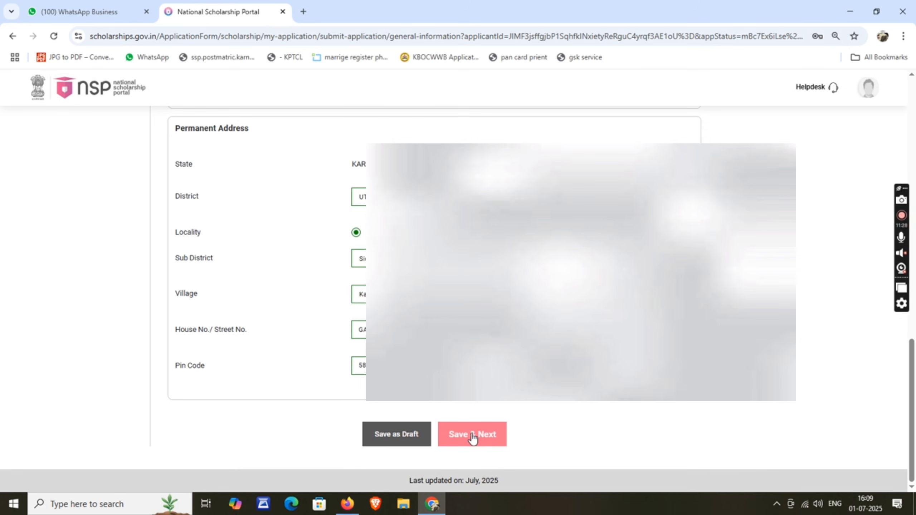
# Step: Save the General Information, acknowledge the success message, and open the Select your Institute search
pyautogui.click(472, 435)
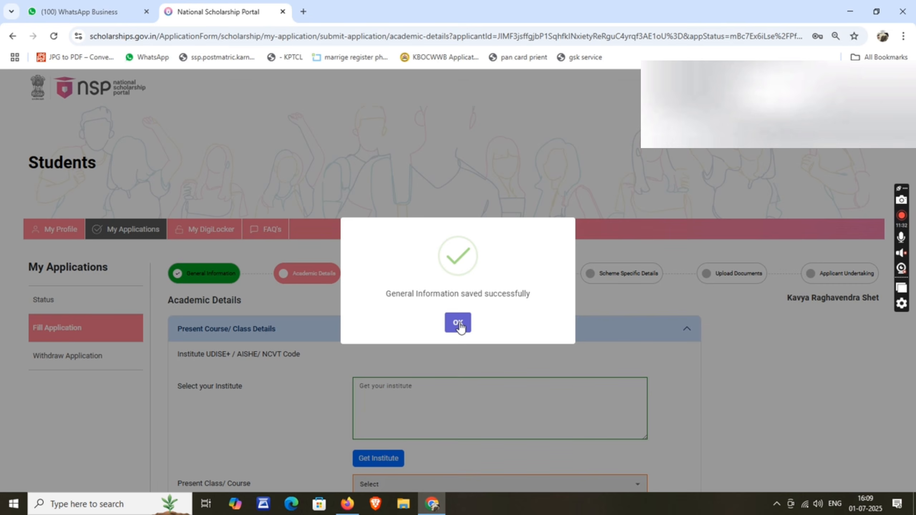
pyautogui.click(458, 323)
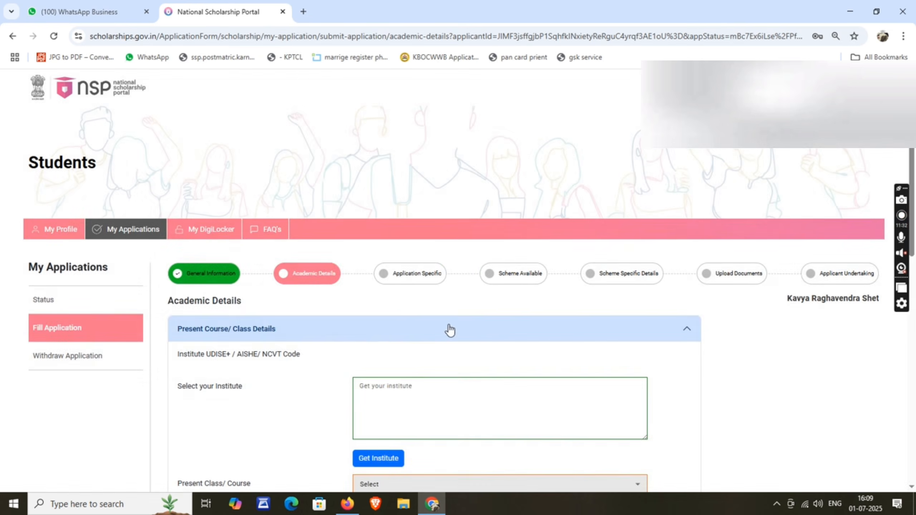
pyautogui.scroll(-5, 273, 302)
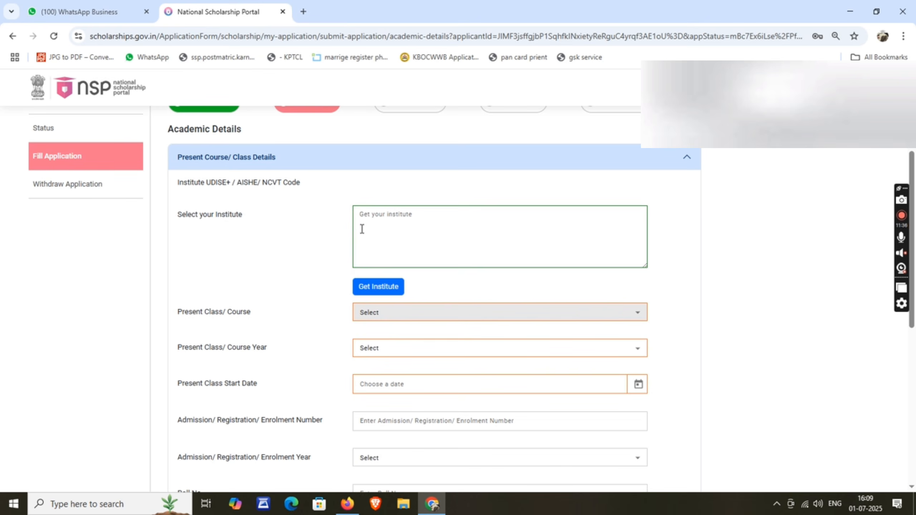
pyautogui.click(390, 220)
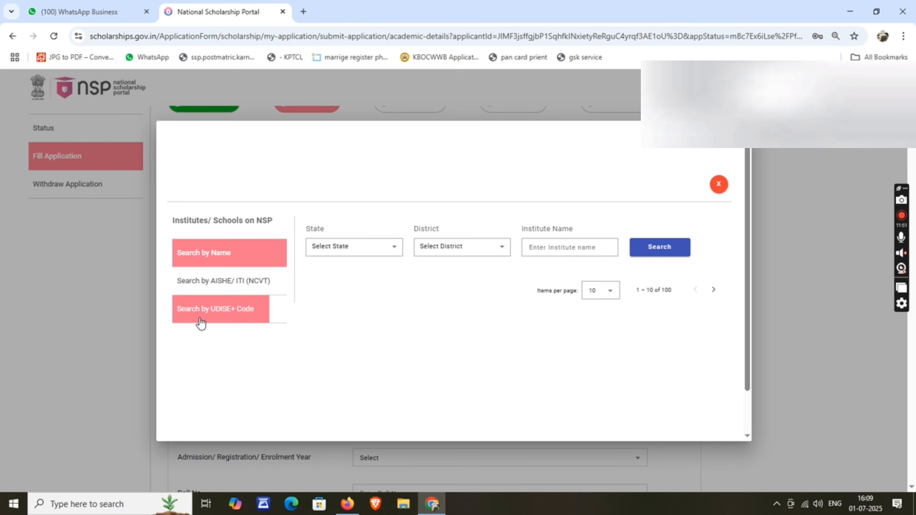
# Step: Filter the institute search by name with state KARNATAKA and district UTTARA KANNADA
pyautogui.click(231, 314)
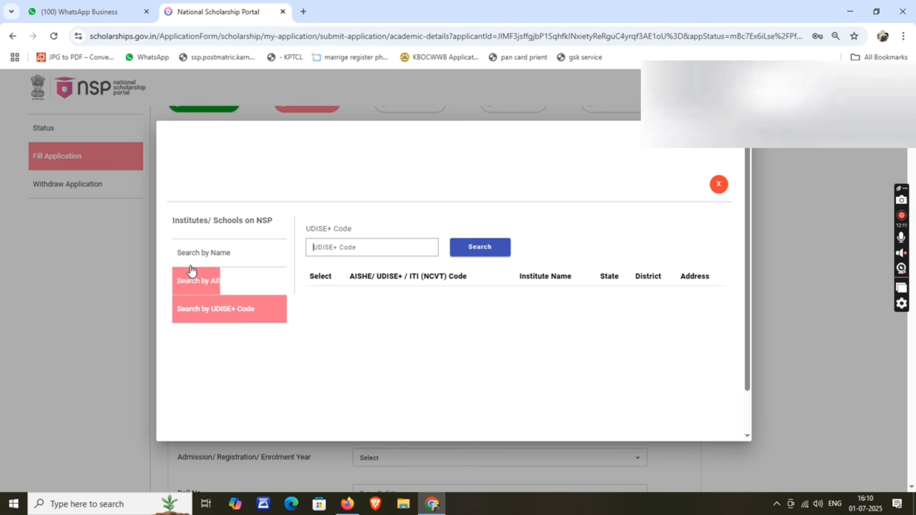
pyautogui.click(217, 255)
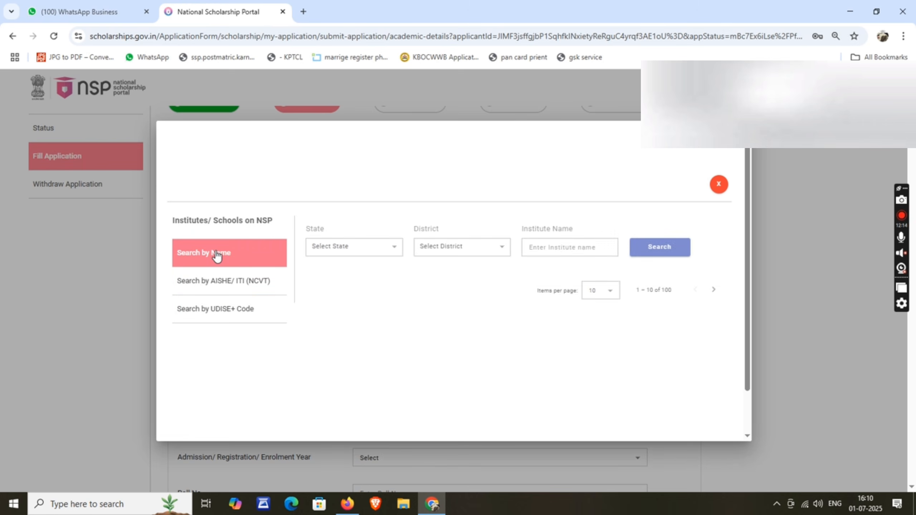
pyautogui.click(338, 249)
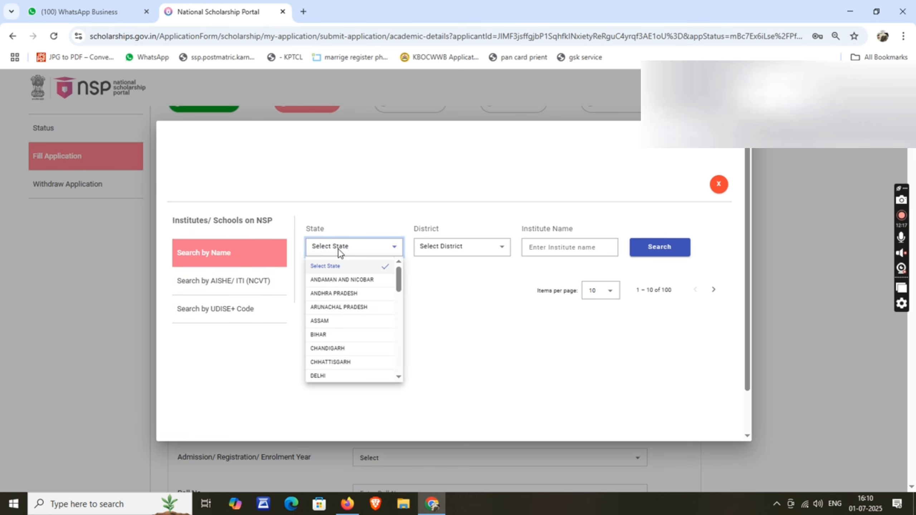
pyautogui.press('k')
pyautogui.click(336, 375)
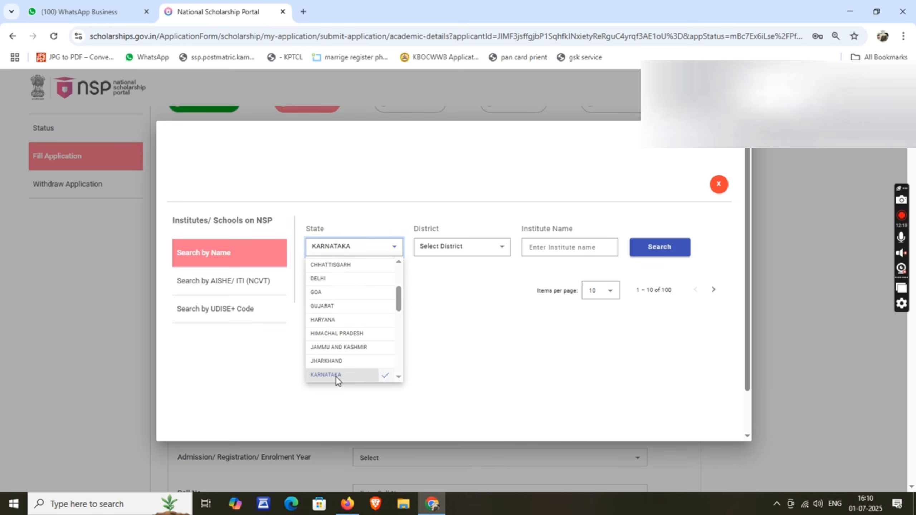
pyautogui.click(432, 252)
pyautogui.press('u')
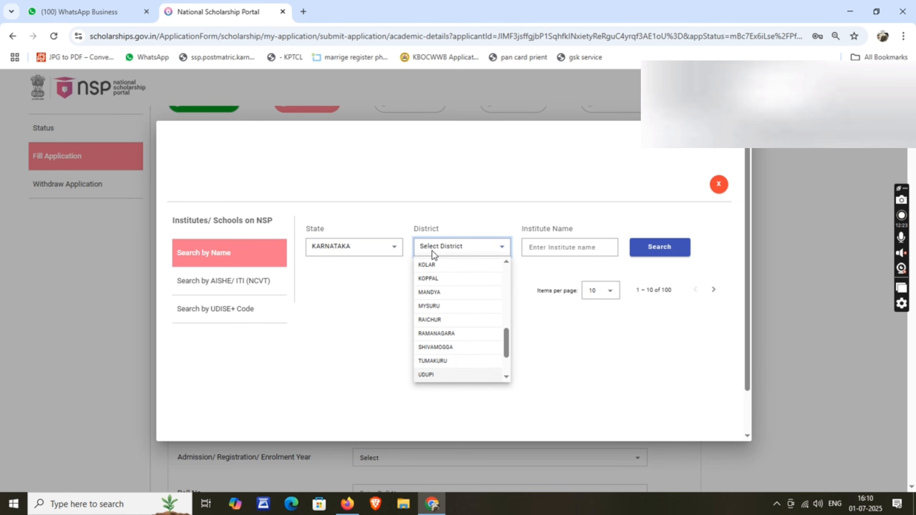
pyautogui.press('t')
pyautogui.scroll(-2, 443, 309)
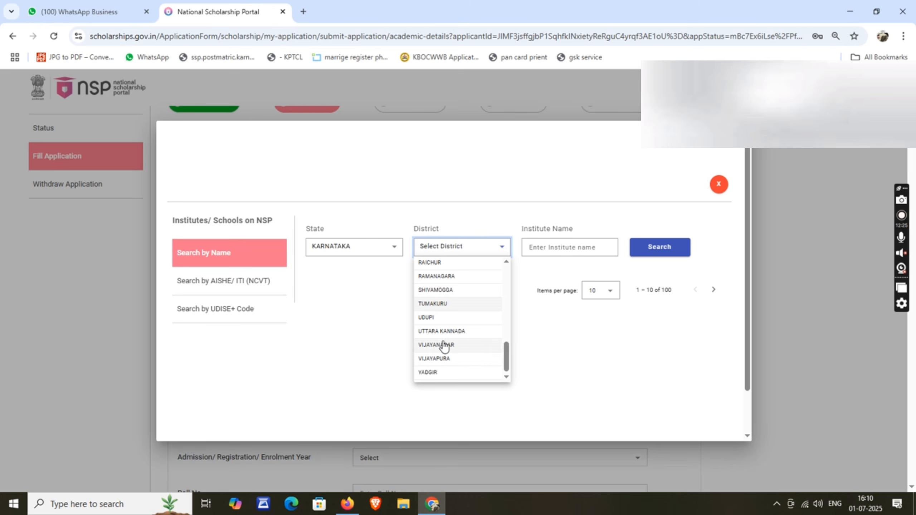
pyautogui.click(444, 331)
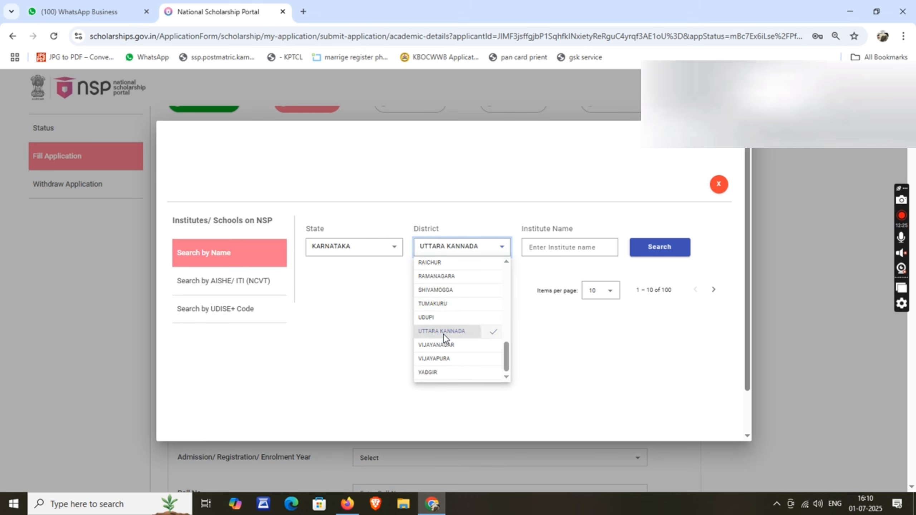
# Step: Search for 'MGC', then clear the name and list all district institutes
pyautogui.click(559, 248)
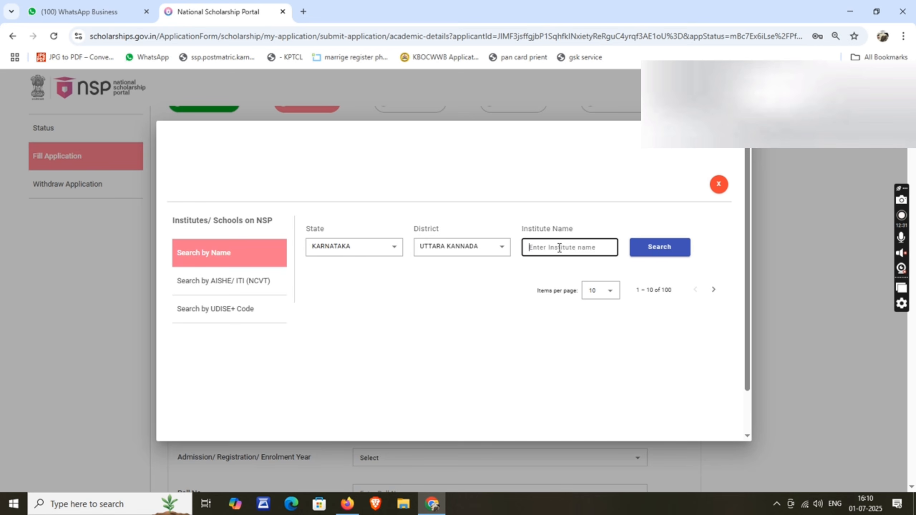
pyautogui.write('MGC')
pyautogui.click(650, 255)
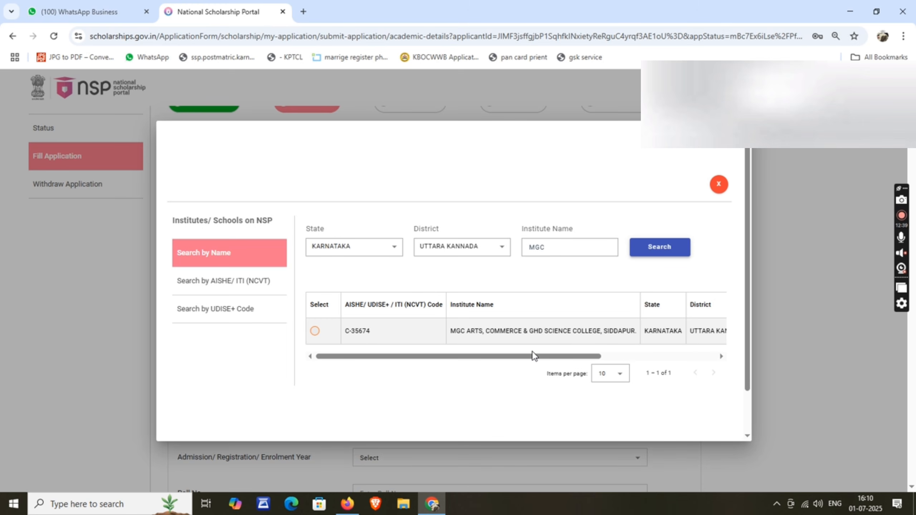
pyautogui.moveTo(573, 249); pyautogui.dragTo(487, 259)
pyautogui.press('BackSpace')
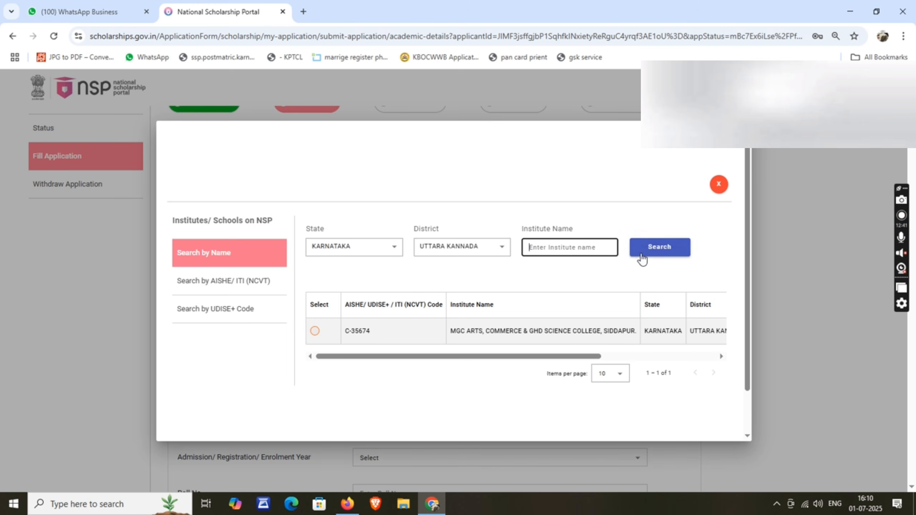
pyautogui.click(649, 249)
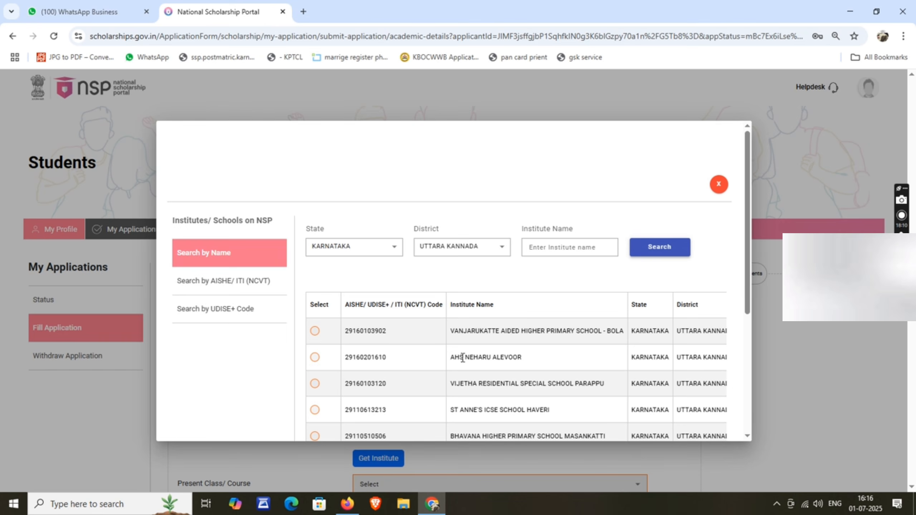
pyautogui.scroll(-2, 462, 358)
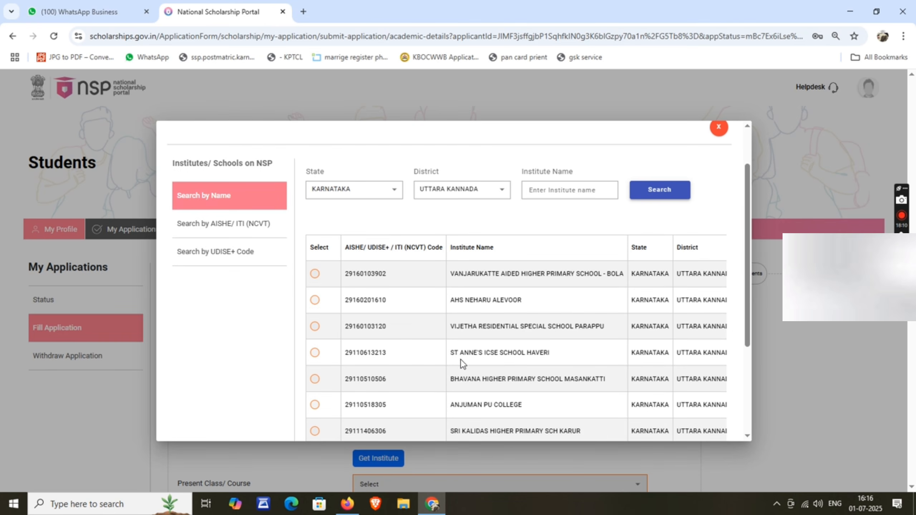
pyautogui.scroll(-4, 470, 358)
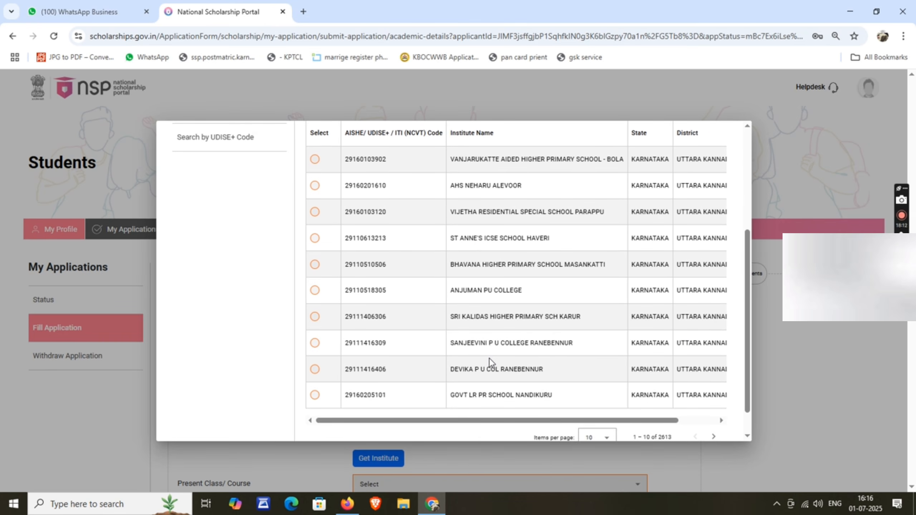
pyautogui.scroll(-1, 489, 357)
pyautogui.moveTo(510, 389); pyautogui.dragTo(685, 389)
pyautogui.scroll(7, 655, 327)
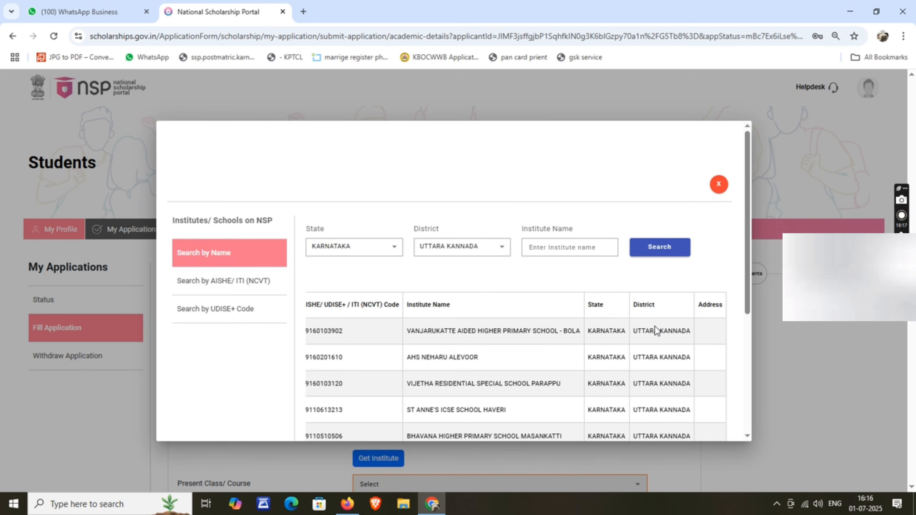
pyautogui.scroll(-6, 373, 340)
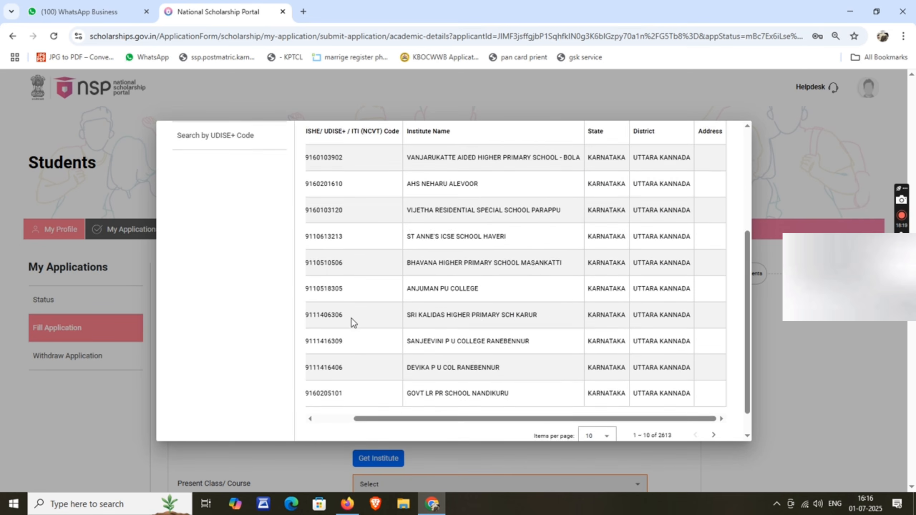
pyautogui.scroll(-1, 350, 318)
pyautogui.moveTo(477, 391); pyautogui.dragTo(440, 391)
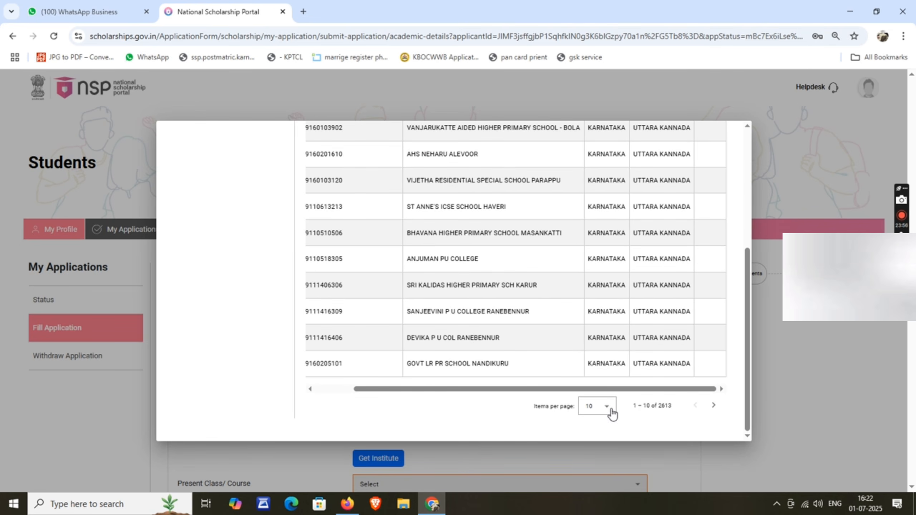
# Step: Show 100 institutes per page and select M G C M PU COLLEGE SIDDAPUR
pyautogui.click(607, 407)
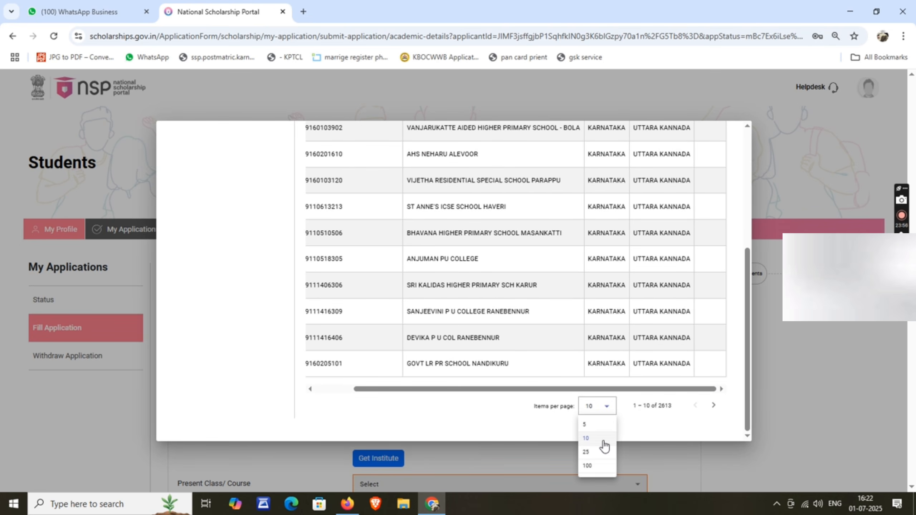
pyautogui.click(599, 468)
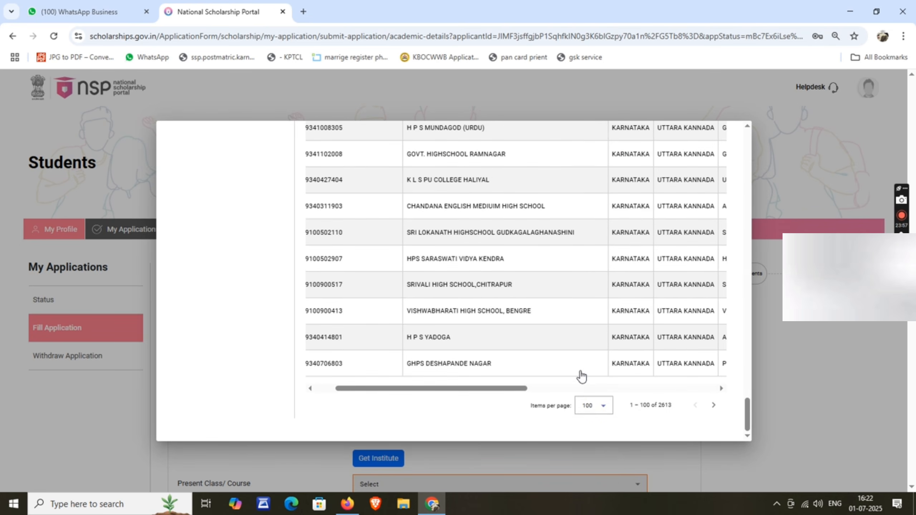
pyautogui.scroll(15, 504, 317)
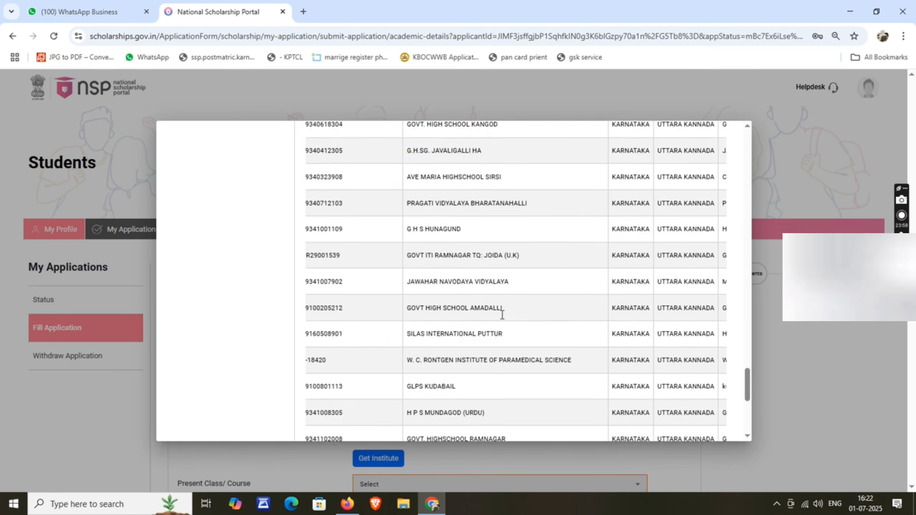
pyautogui.scroll(15, 504, 312)
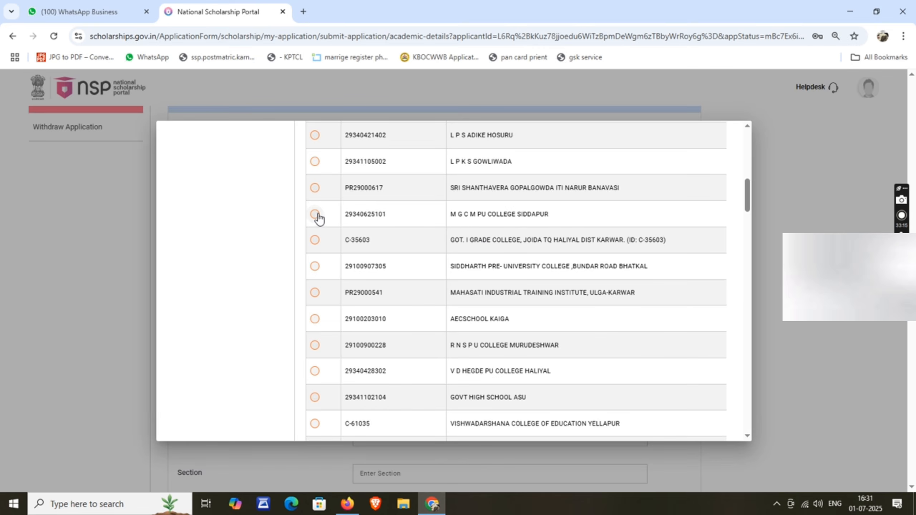
pyautogui.click(315, 214)
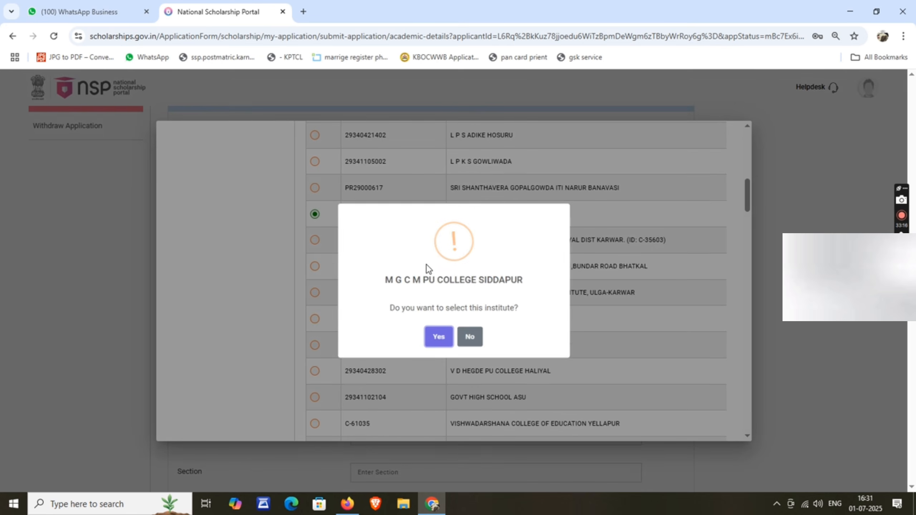
pyautogui.click(434, 337)
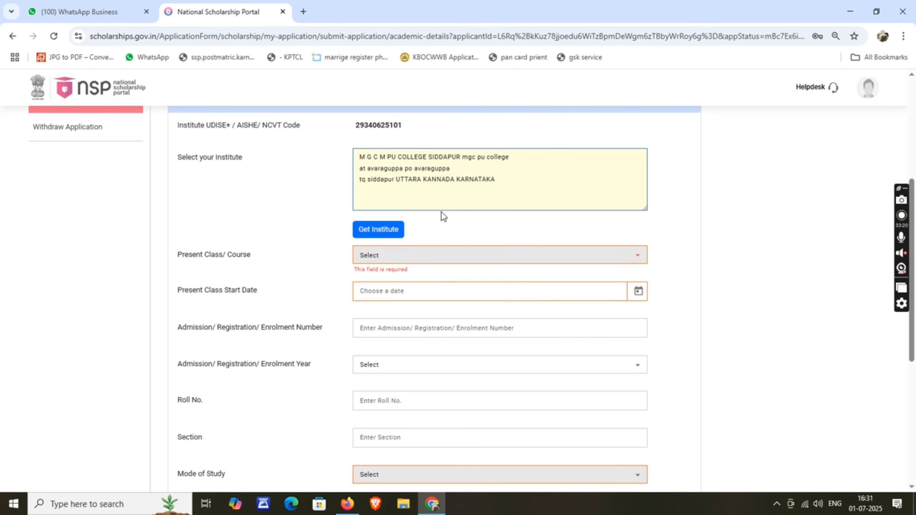
# Step: Set the Present Class/Course to XI
pyautogui.scroll(1, 422, 188)
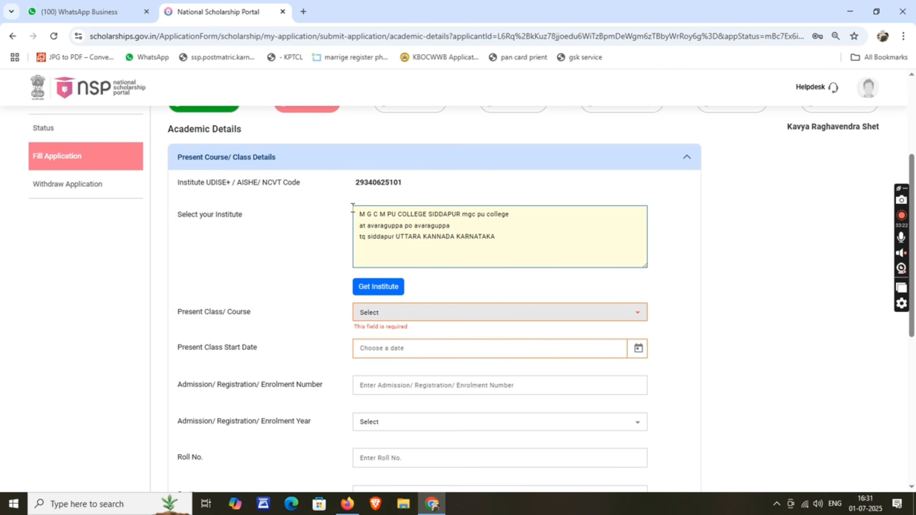
pyautogui.scroll(-1, 364, 313)
pyautogui.moveTo(188, 255); pyautogui.dragTo(244, 260)
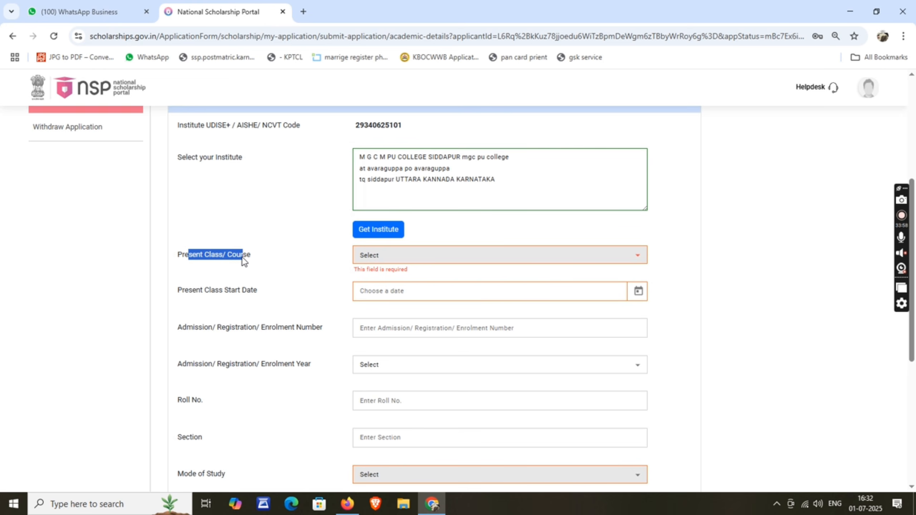
pyautogui.click(255, 238)
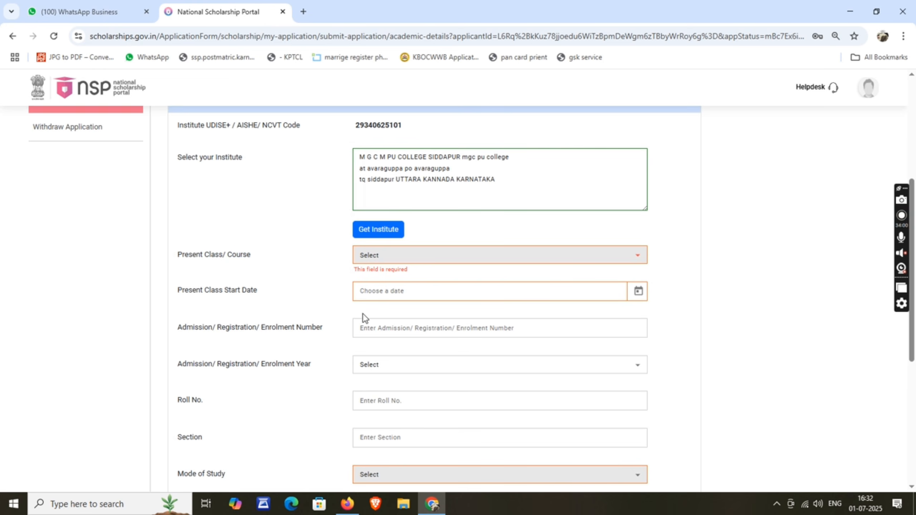
pyautogui.scroll(1, 362, 313)
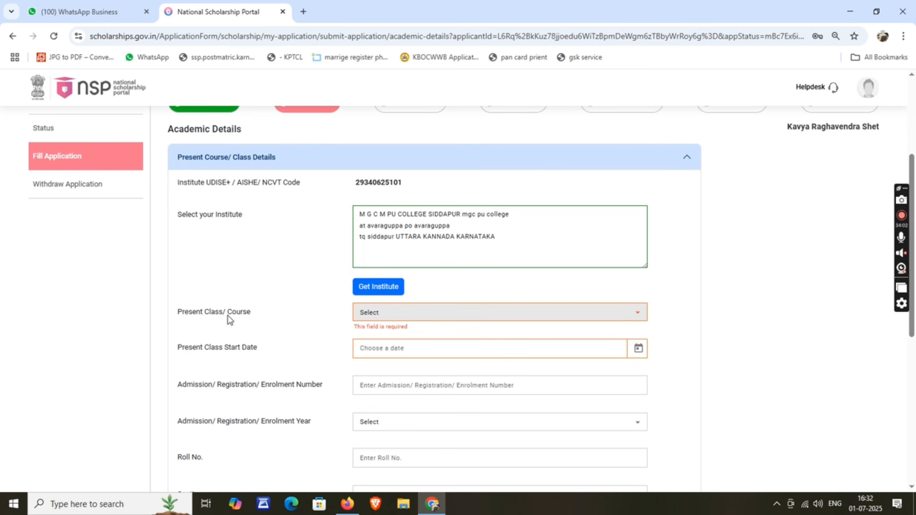
pyautogui.scroll(-1, 220, 289)
pyautogui.click(385, 256)
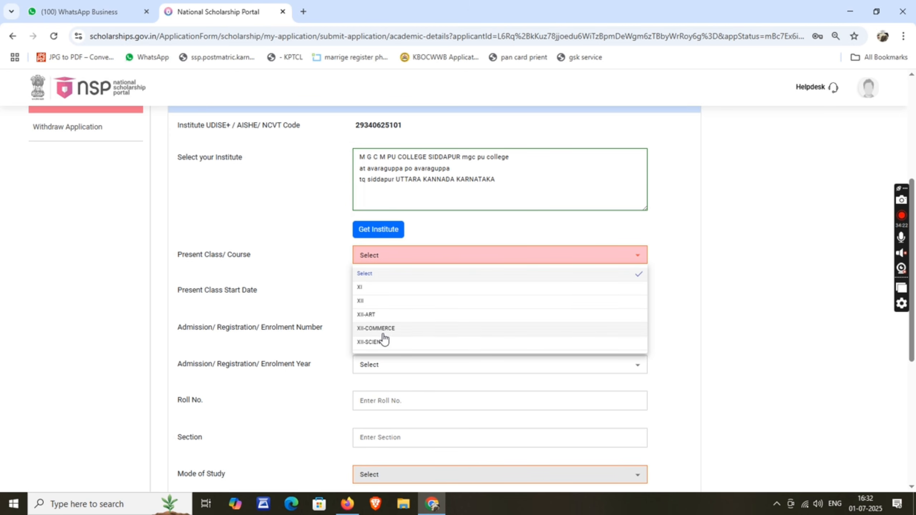
pyautogui.click(373, 294)
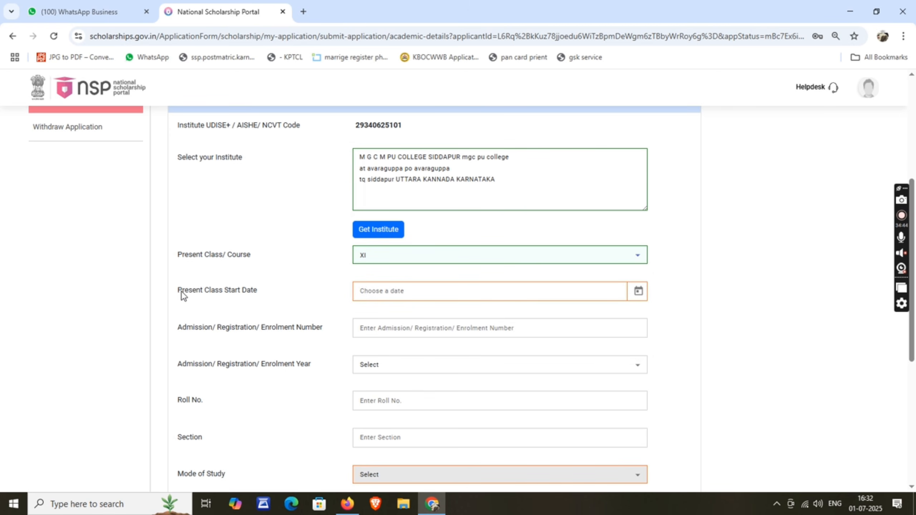
# Step: Pick 02/06/2025 as the Present Class Start Date
pyautogui.click(437, 285)
pyautogui.click(381, 379)
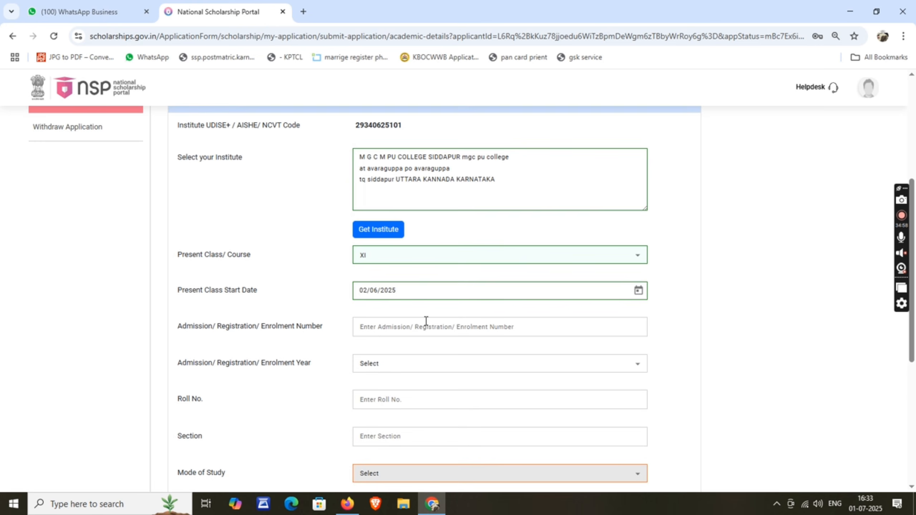
pyautogui.scroll(-2, 236, 292)
pyautogui.click(385, 270)
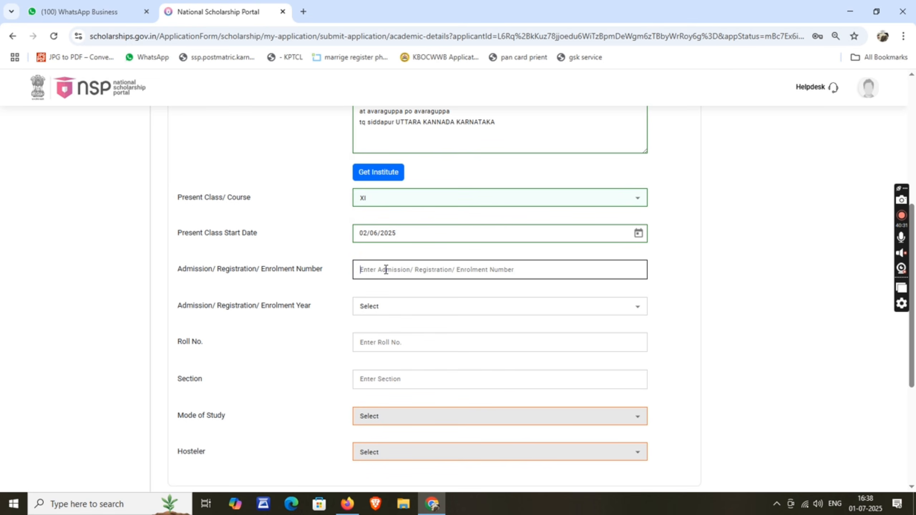
# Step: Enter enrolment number 8 and choose 2025 as the enrolment year
pyautogui.write('8')
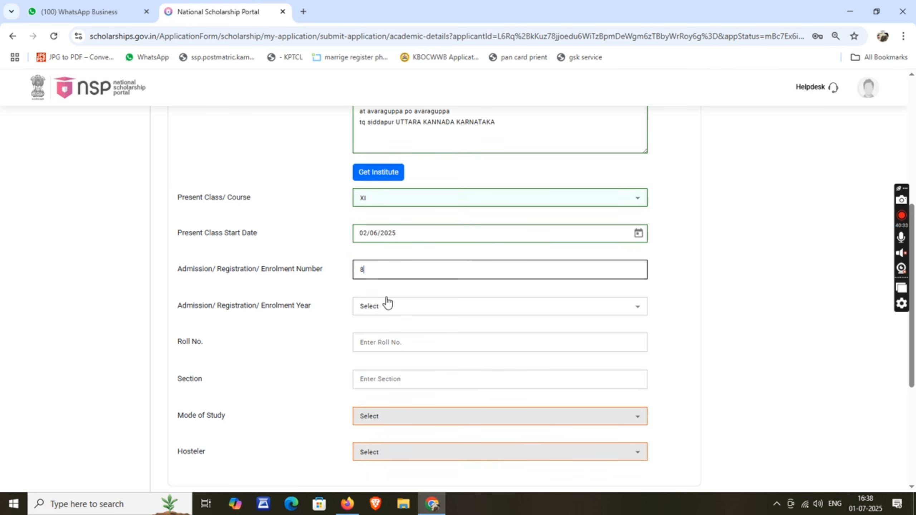
pyautogui.click(386, 303)
pyautogui.click(301, 285)
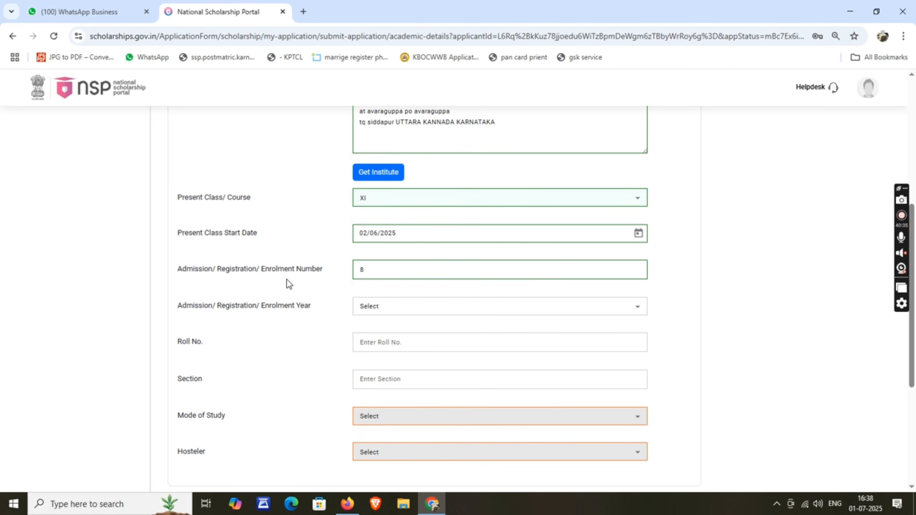
pyautogui.moveTo(180, 272); pyautogui.dragTo(319, 272)
pyautogui.click(321, 272)
pyautogui.click(401, 311)
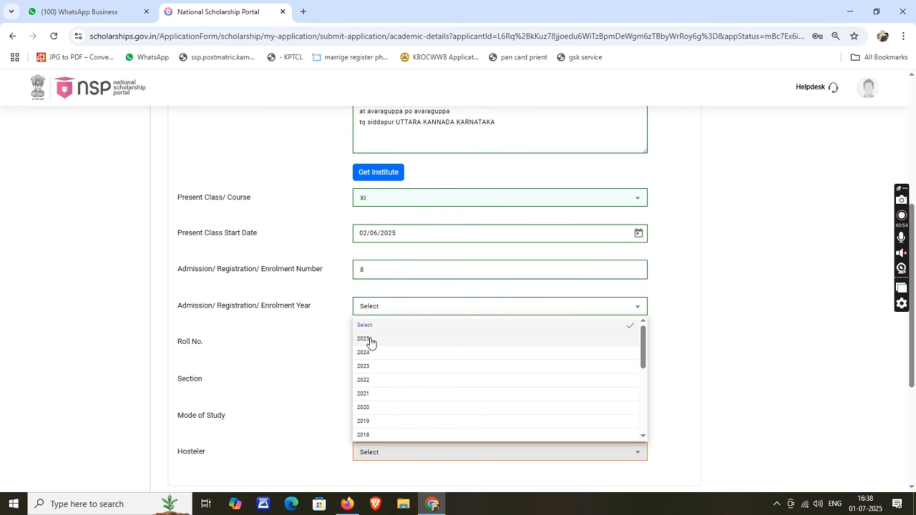
pyautogui.click(367, 339)
# Step: Fill in roll number 8, leave Section blank, and set Mode of Study to Regular/Full Time
pyautogui.scroll(-2, 214, 307)
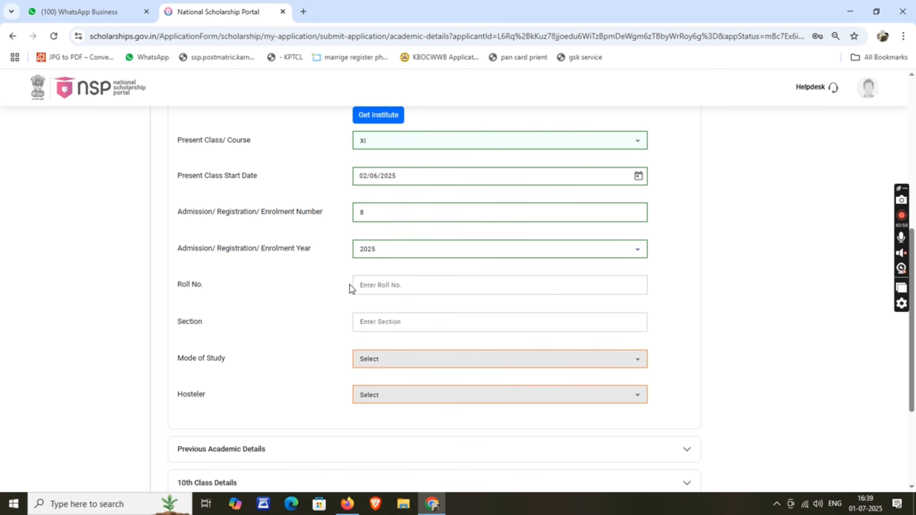
pyautogui.click(358, 285)
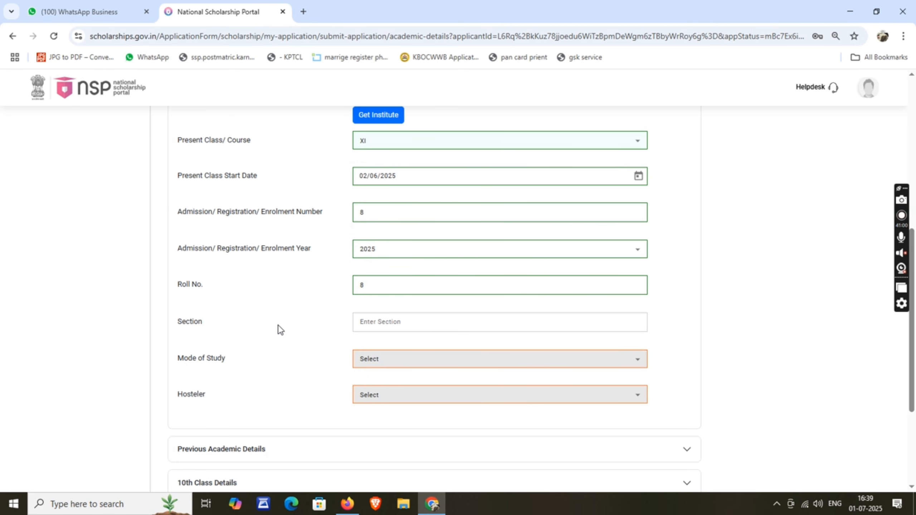
pyautogui.click(369, 322)
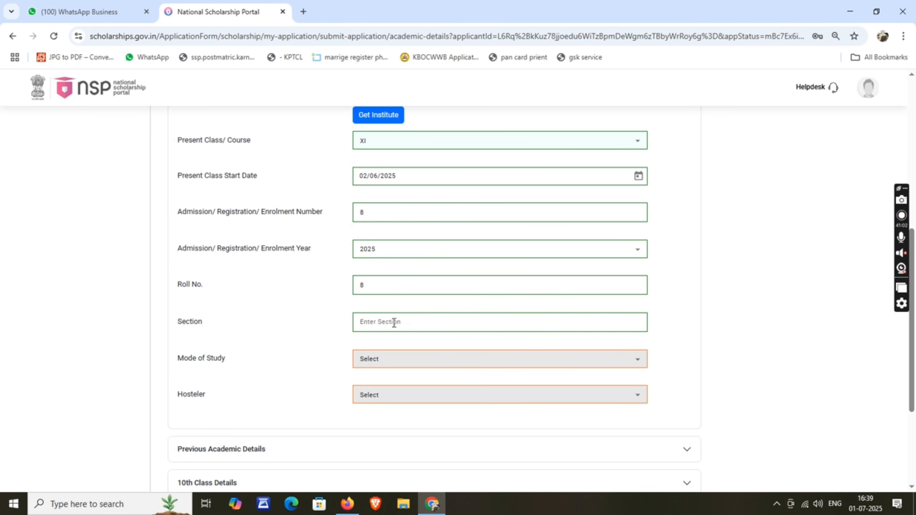
pyautogui.click(314, 320)
pyautogui.scroll(-1, 320, 320)
pyautogui.scroll(-1, 320, 321)
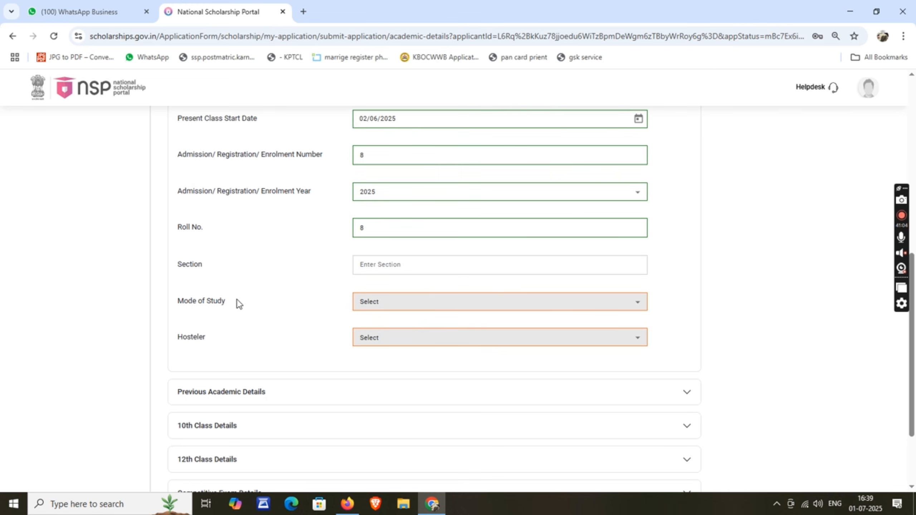
pyautogui.click(396, 305)
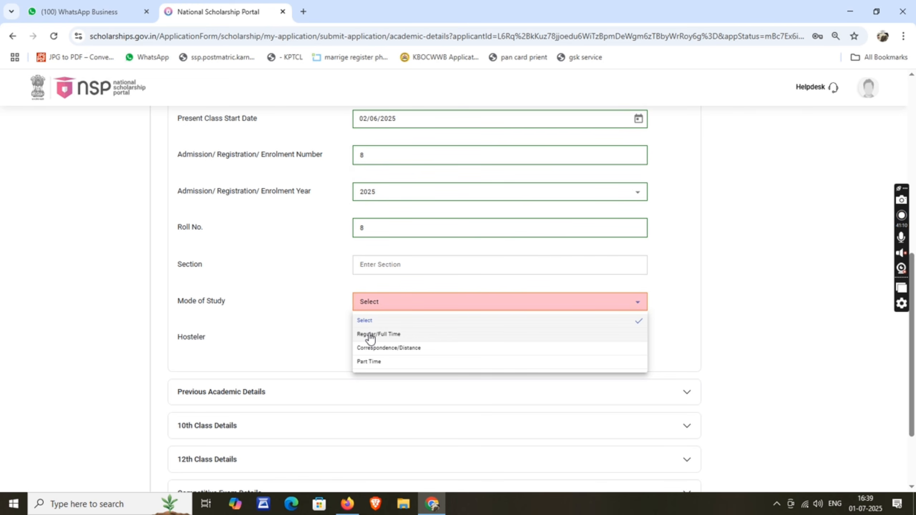
pyautogui.click(367, 335)
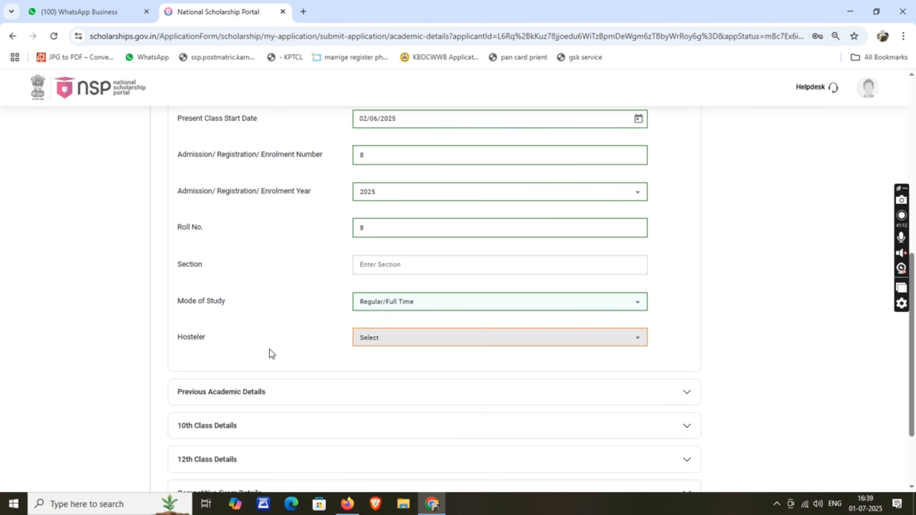
# Step: Set Hosteler to Yes
pyautogui.click(411, 343)
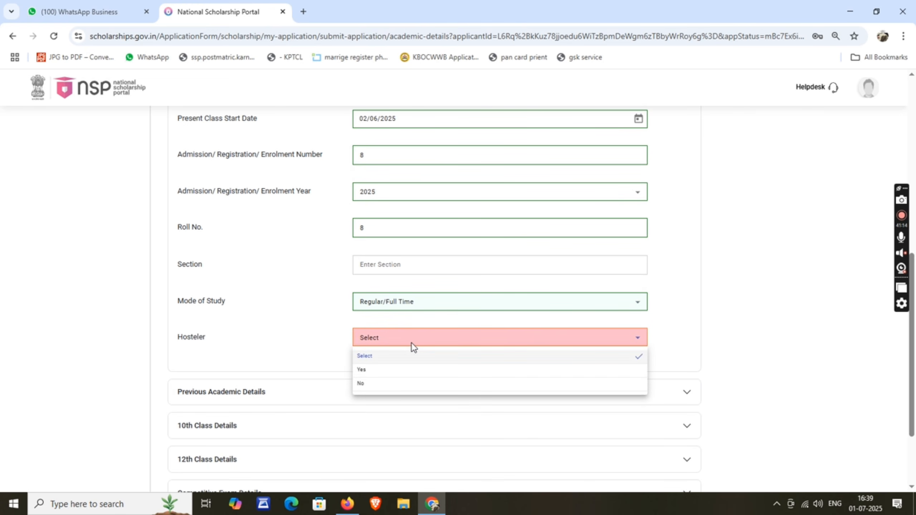
pyautogui.click(376, 371)
pyautogui.click(381, 344)
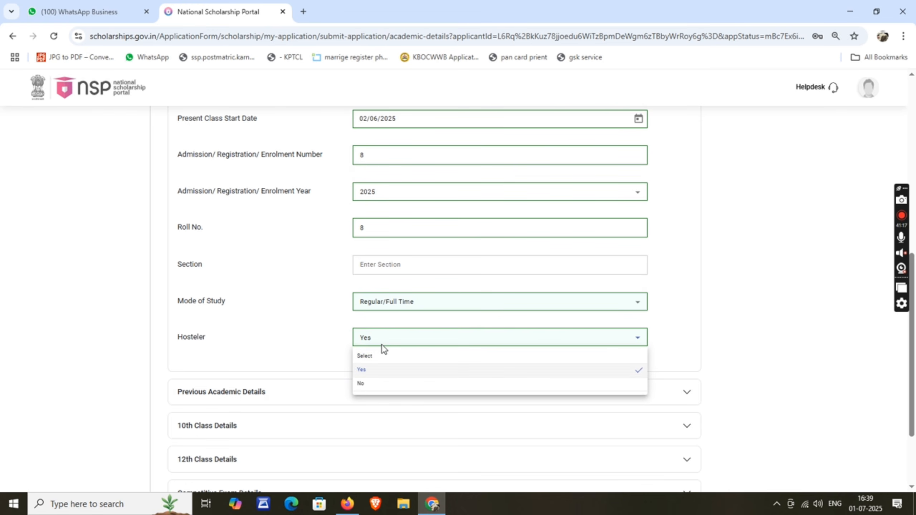
pyautogui.click(361, 383)
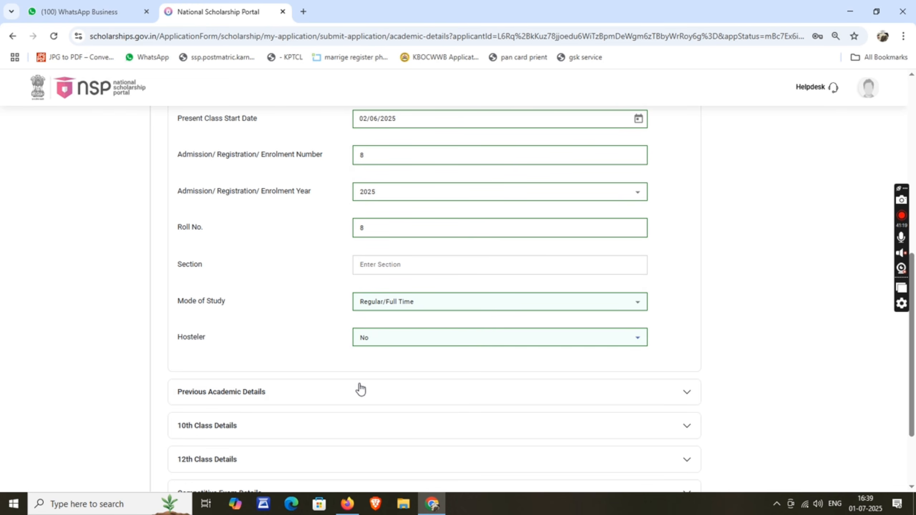
pyautogui.click(378, 340)
pyautogui.click(365, 374)
pyautogui.scroll(-2, 307, 321)
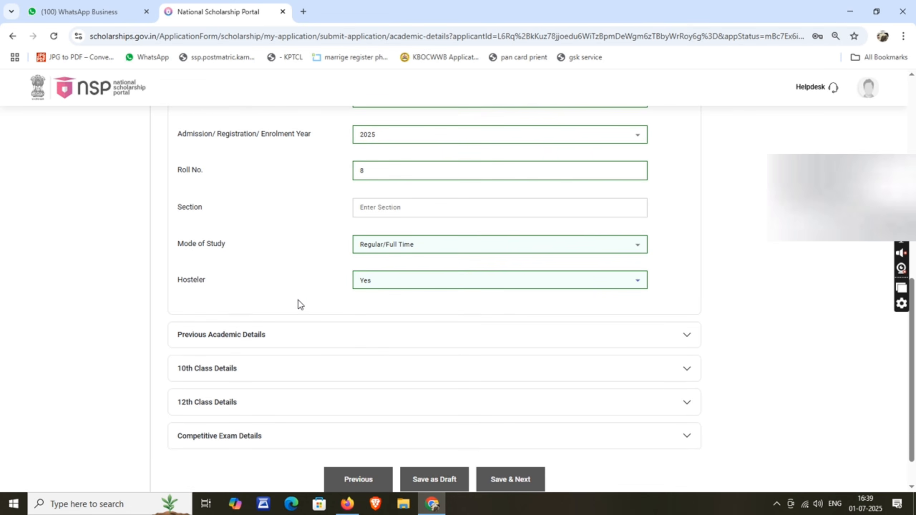
# Step: Expand Previous Academic Details and choose Karnataka School Examination and Assessment Board as the board
pyautogui.click(243, 338)
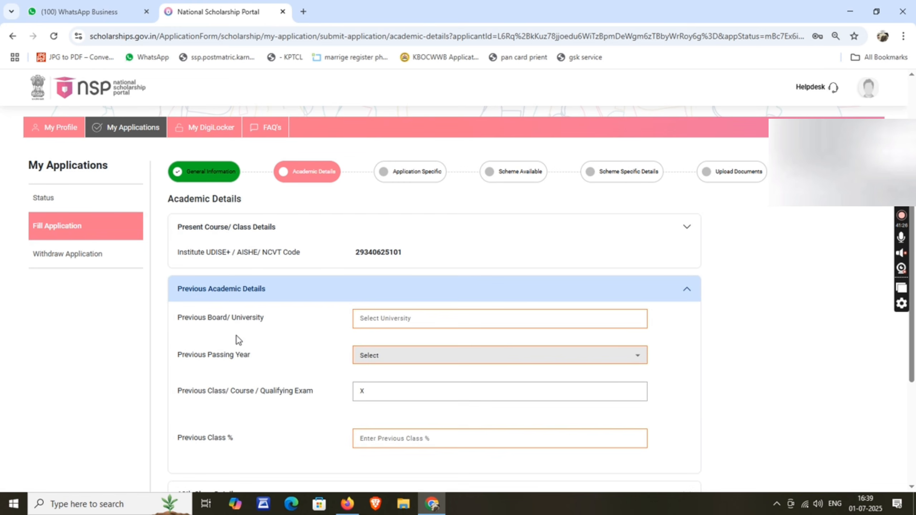
pyautogui.scroll(-2, 217, 317)
pyautogui.moveTo(178, 264); pyautogui.dragTo(256, 264)
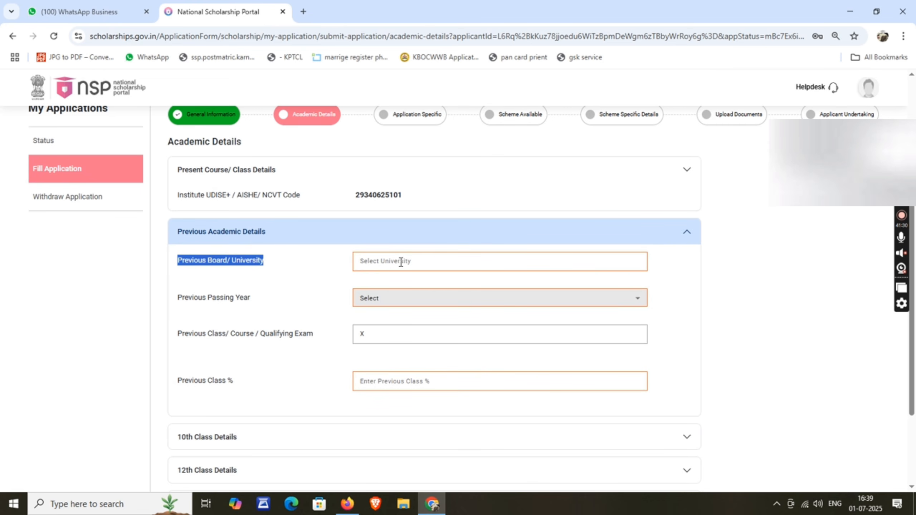
pyautogui.click(448, 261)
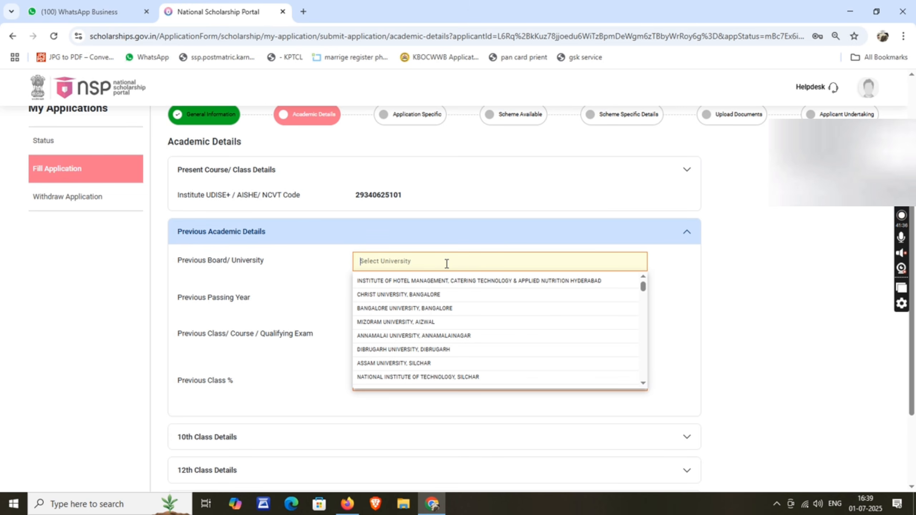
pyautogui.write('kar')
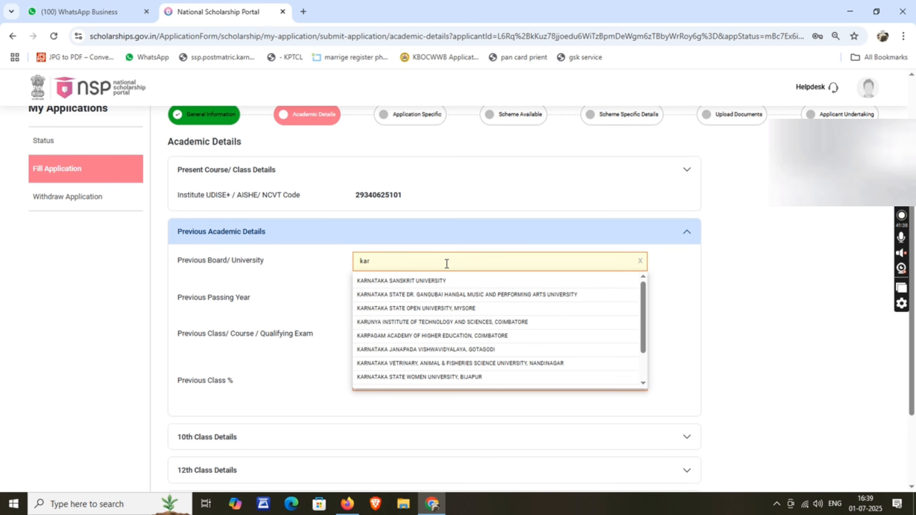
pyautogui.write('nataka')
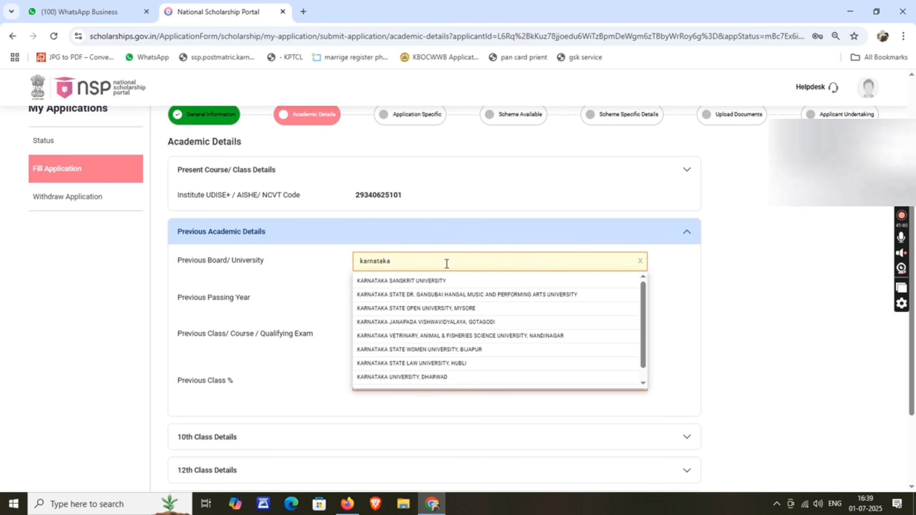
pyautogui.write(' un')
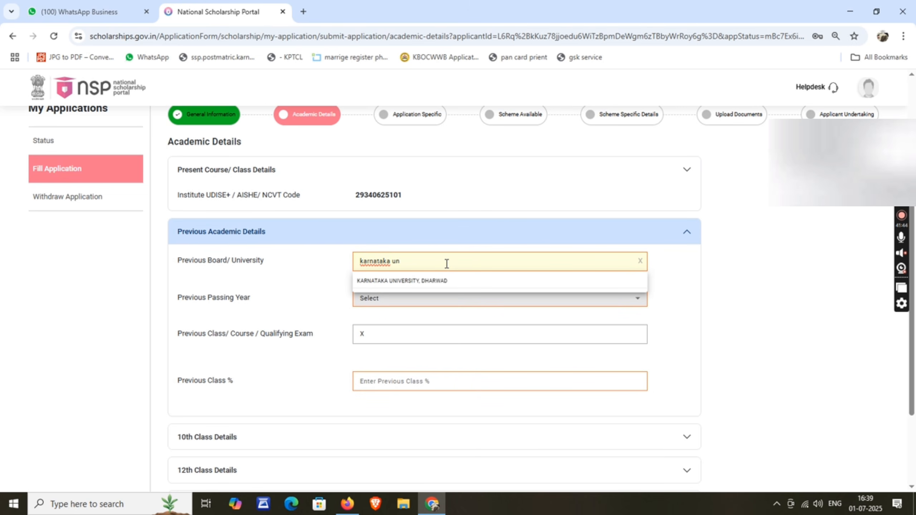
pyautogui.press('BackSpace')
pyautogui.press('BackSpace')
pyautogui.scroll(-1, 390, 381)
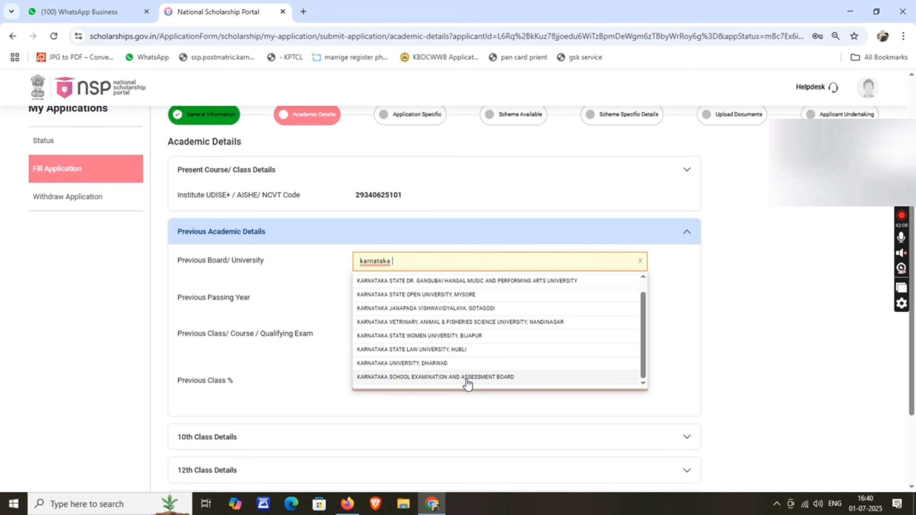
pyautogui.scroll(1, 467, 379)
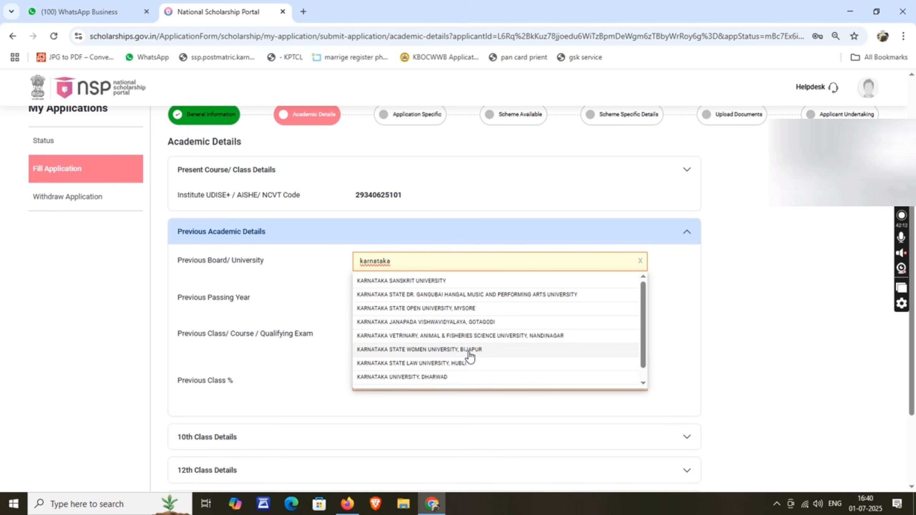
pyautogui.scroll(-1, 447, 359)
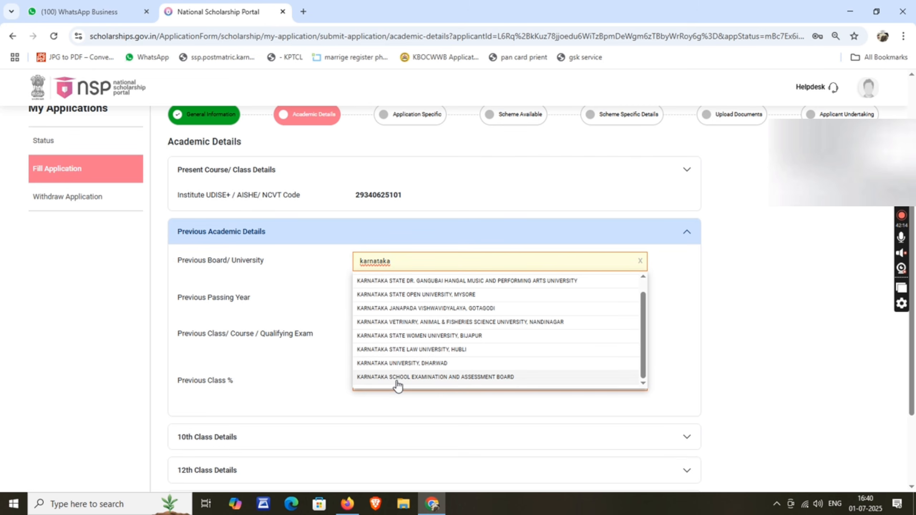
pyautogui.click(522, 378)
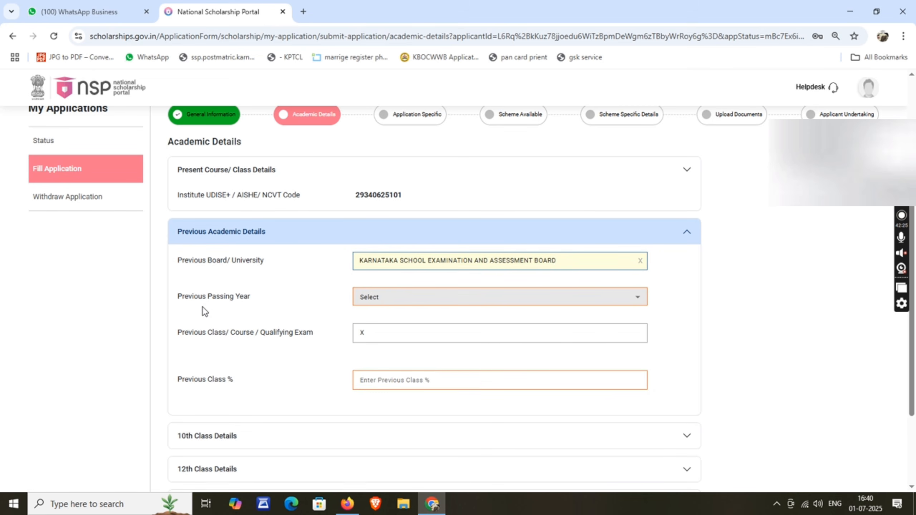
# Step: Set the previous passing year to 2025 and previous class percentage to 94.08
pyautogui.moveTo(180, 298); pyautogui.dragTo(232, 298)
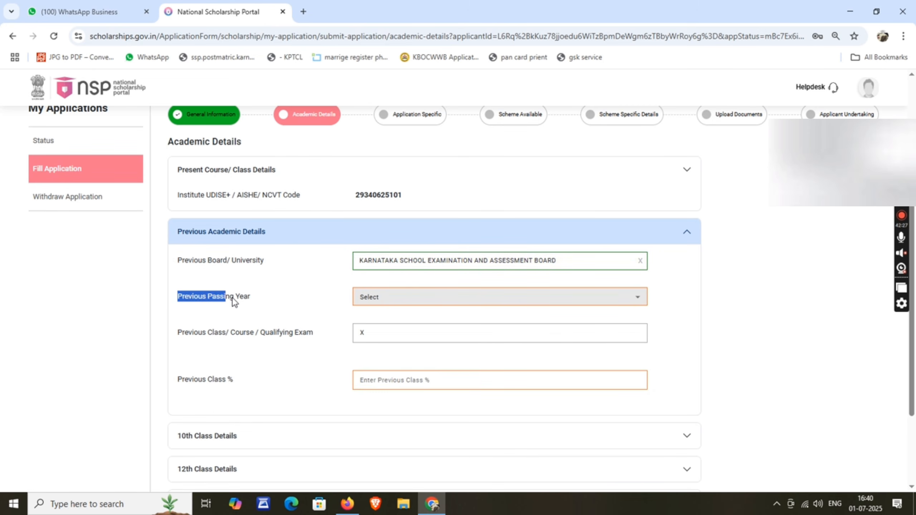
pyautogui.click(378, 298)
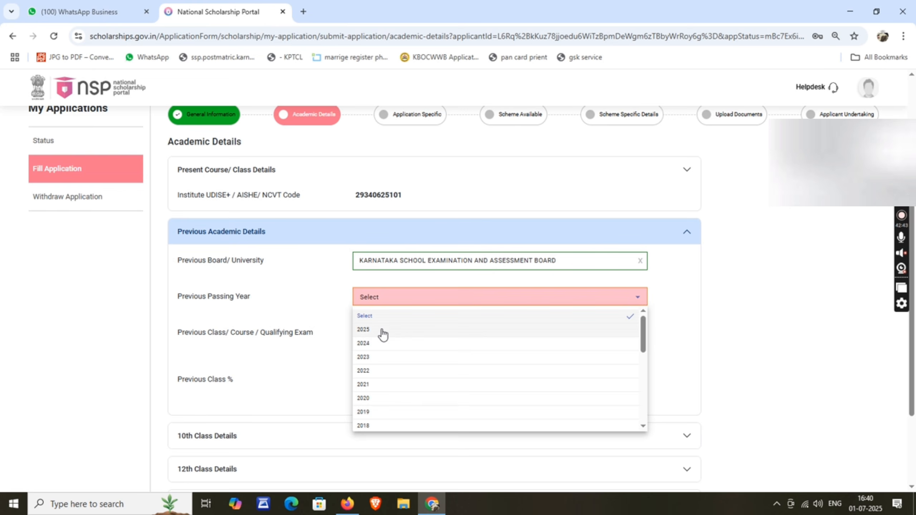
pyautogui.click(382, 335)
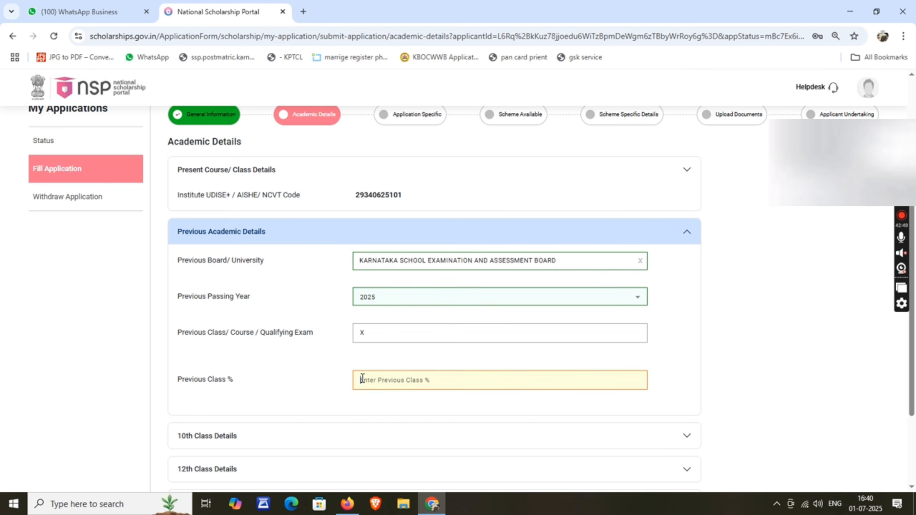
pyautogui.click(367, 332)
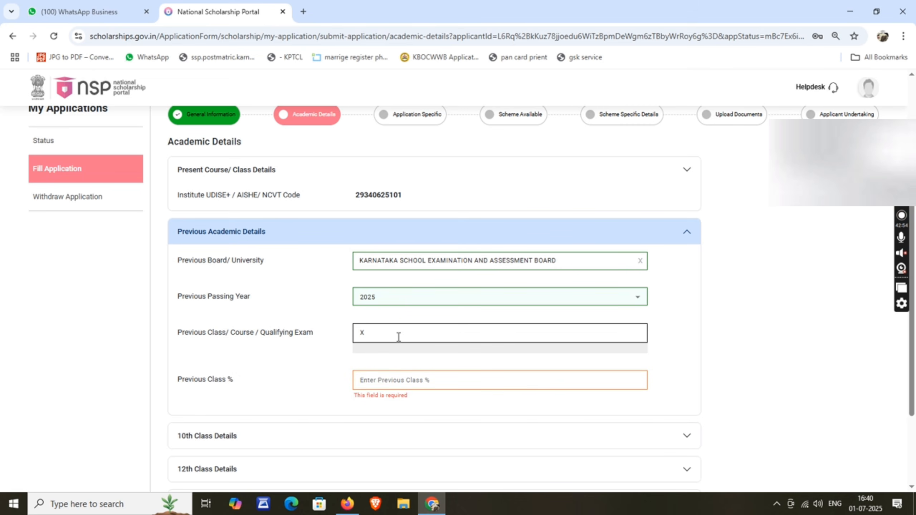
pyautogui.click(360, 377)
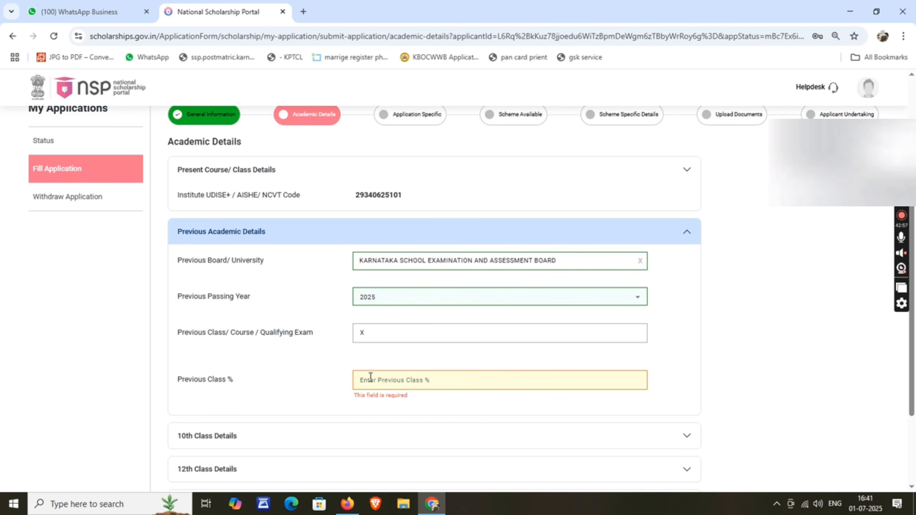
pyautogui.write('94.18')
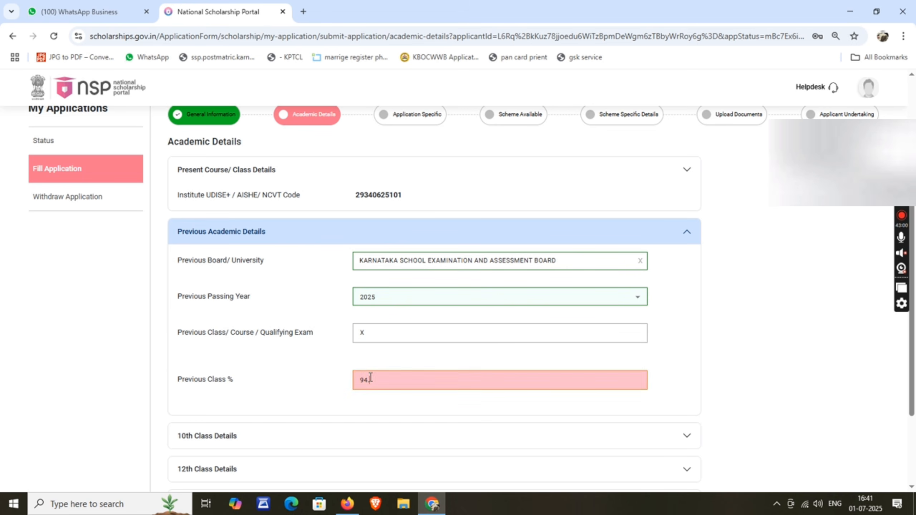
pyautogui.click(285, 379)
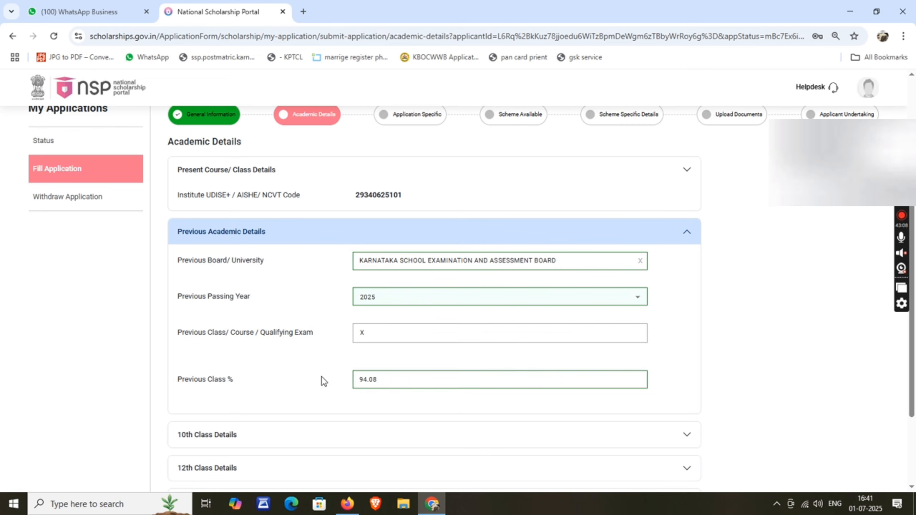
pyautogui.scroll(-3, 357, 375)
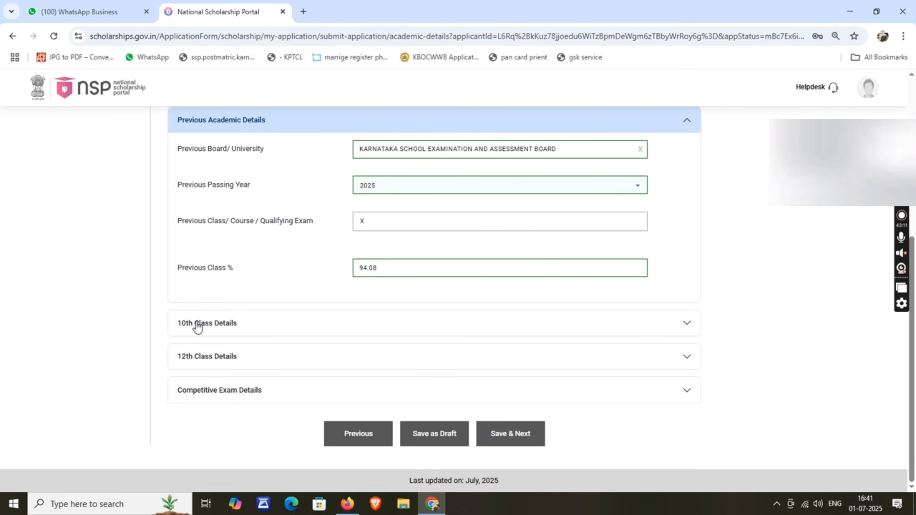
# Step: Expand 10th Class Details and enter the roll number in both roll number fields
pyautogui.click(240, 325)
pyautogui.click(387, 351)
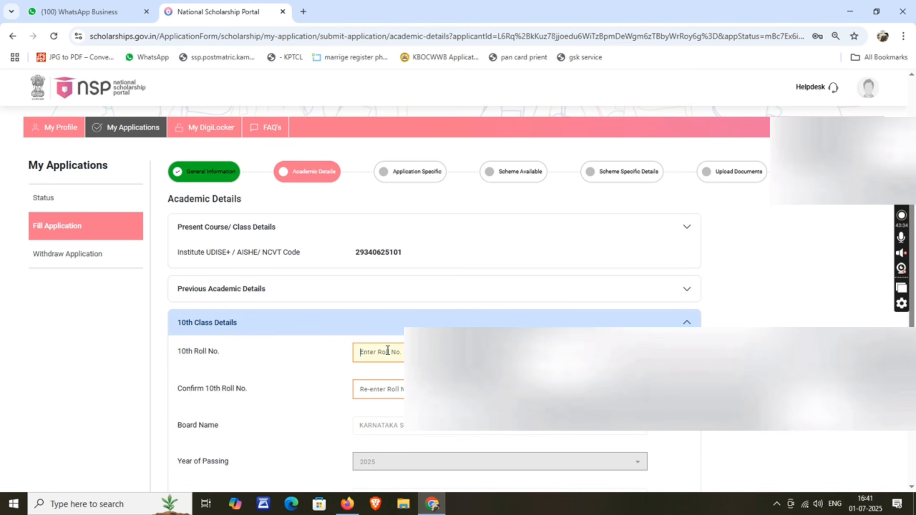
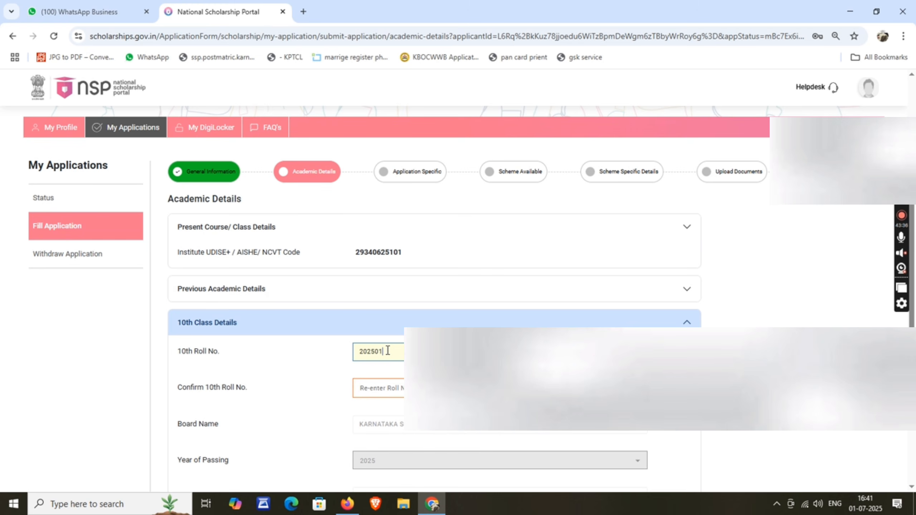
pyautogui.scroll(-1, 249, 370)
pyautogui.scroll(-1, 250, 370)
pyautogui.moveTo(182, 332); pyautogui.dragTo(223, 332)
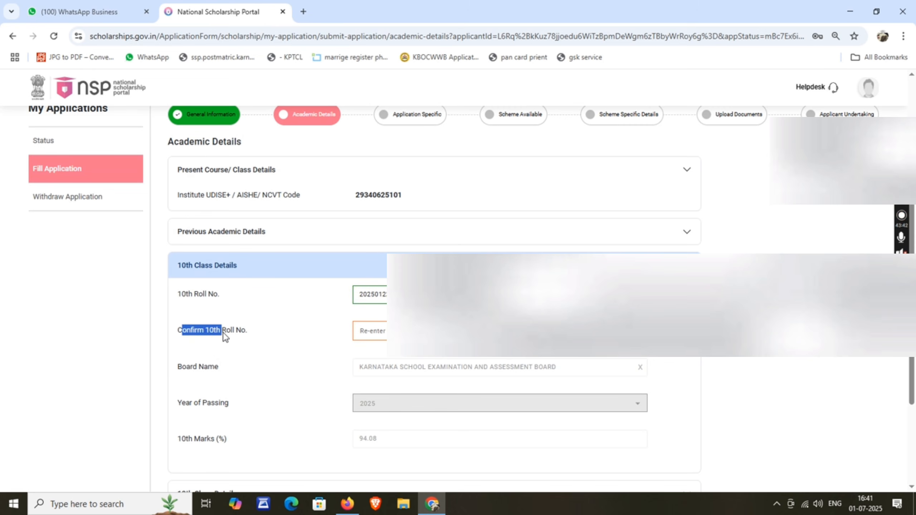
pyautogui.click(381, 329)
pyautogui.write('202')
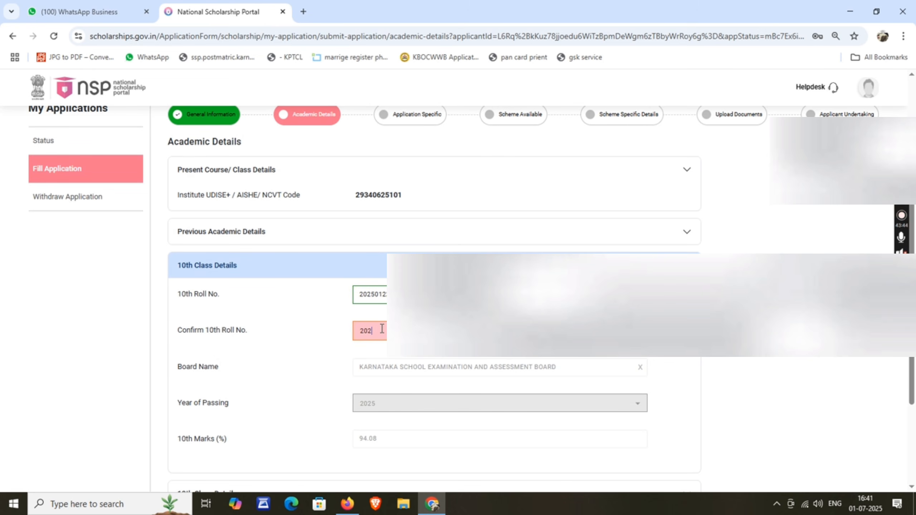
pyautogui.write('50122')
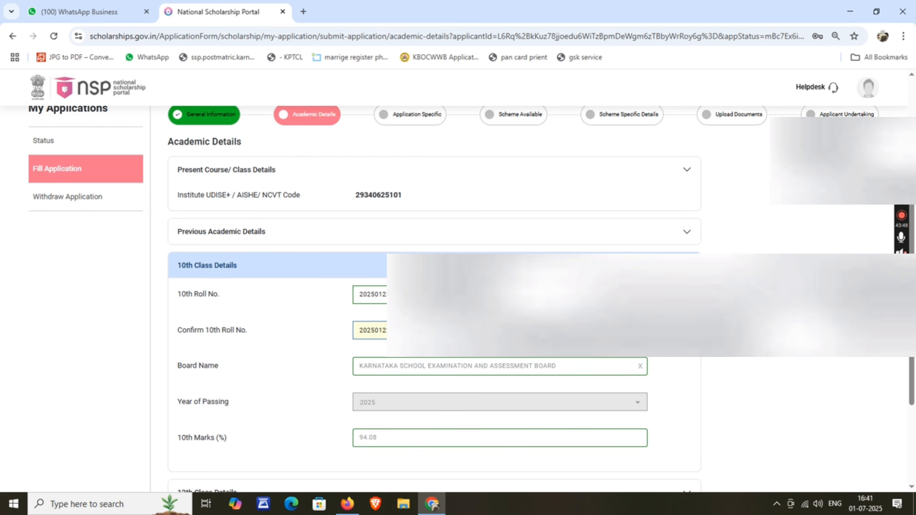
# Step: Collapse Competitive Exam Details and save the Academic Details
pyautogui.scroll(-1, 433, 314)
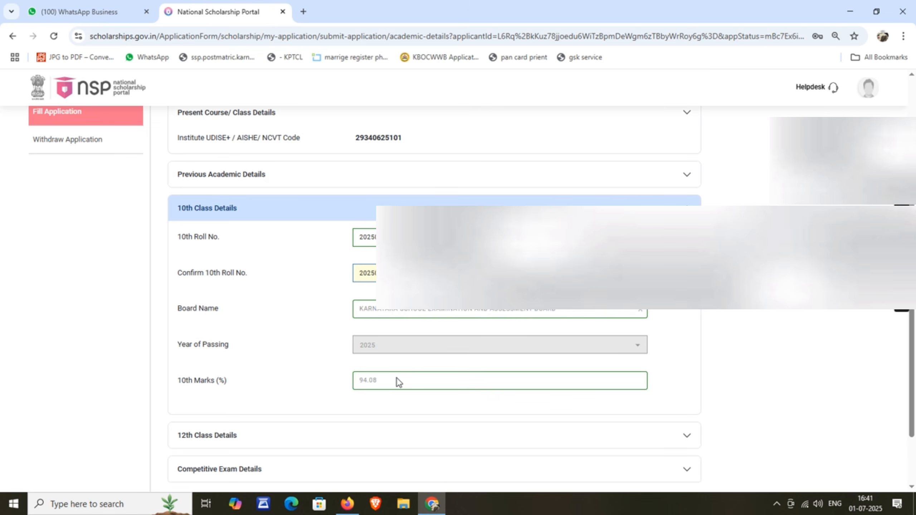
pyautogui.scroll(-1, 375, 313)
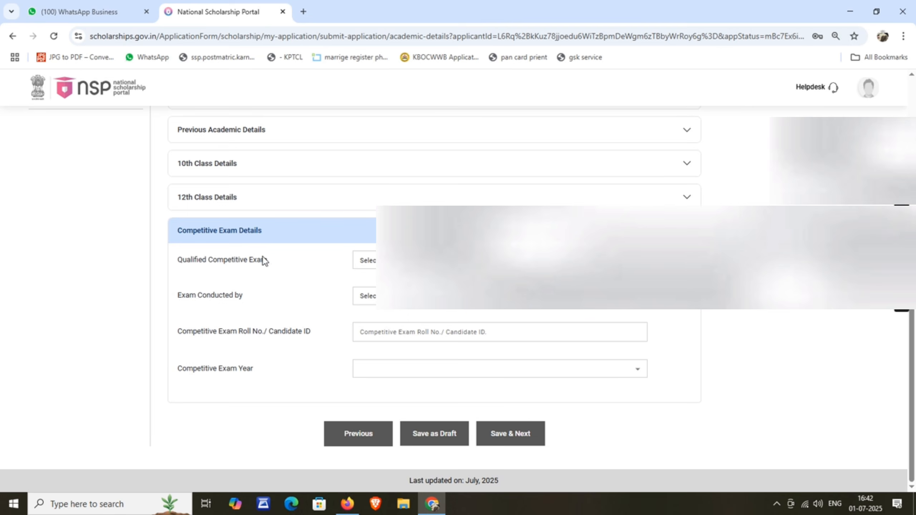
pyautogui.click(258, 233)
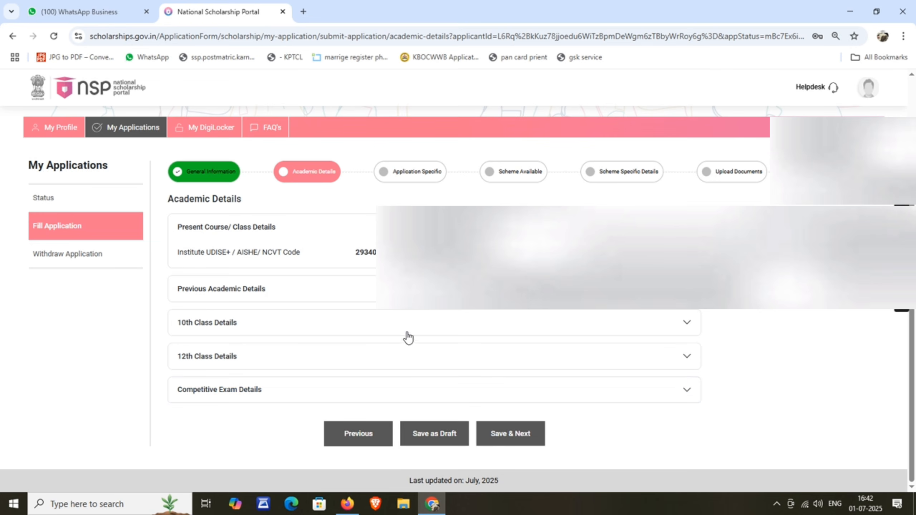
pyautogui.click(500, 432)
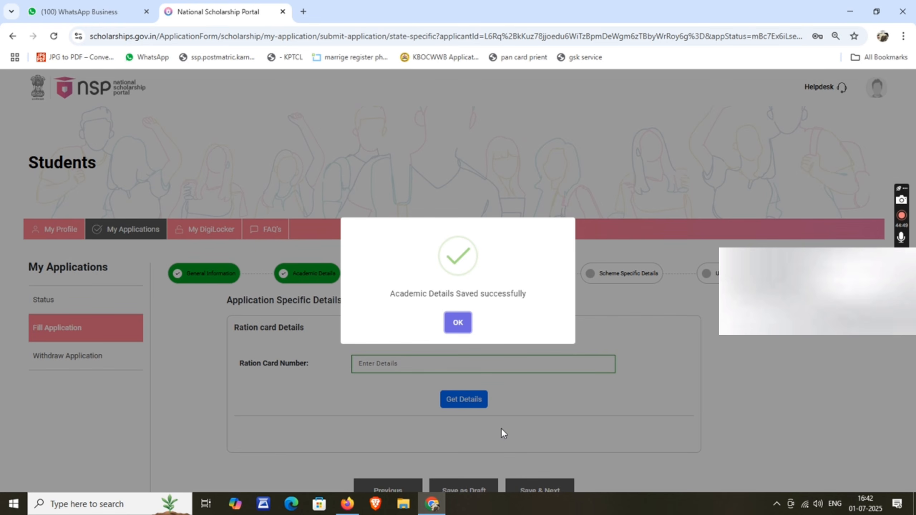
# Step: Acknowledge the Academic Details saved message and fill in the ration card number
pyautogui.click(458, 314)
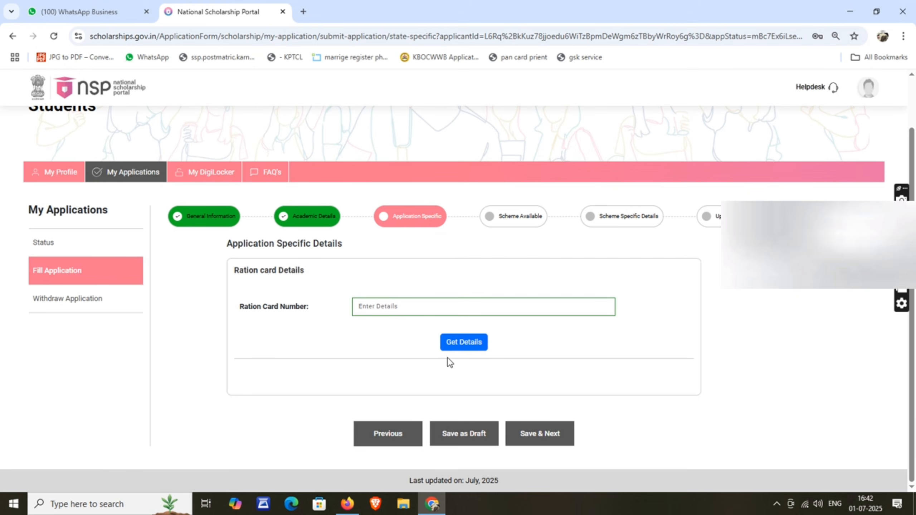
pyautogui.click(369, 307)
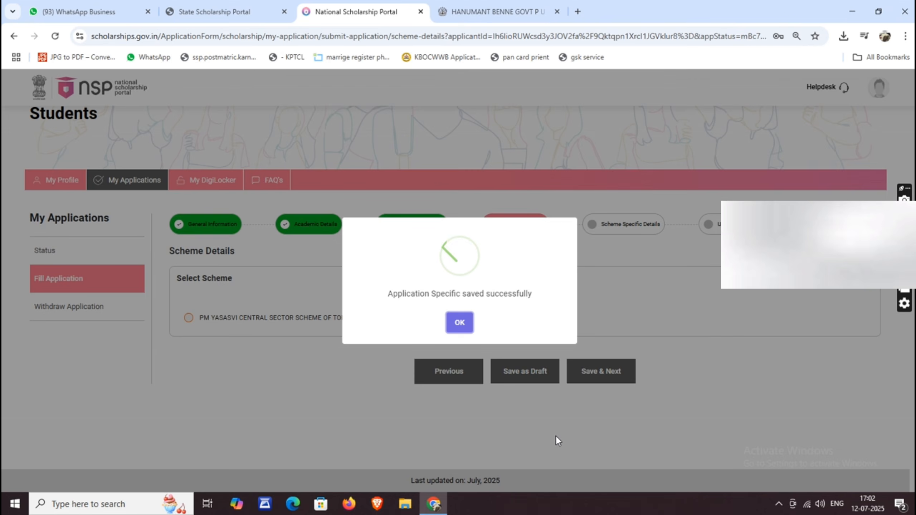
# Step: Acknowledge the Application Specific saved message and select the PM YASASVI scheme
pyautogui.click(458, 322)
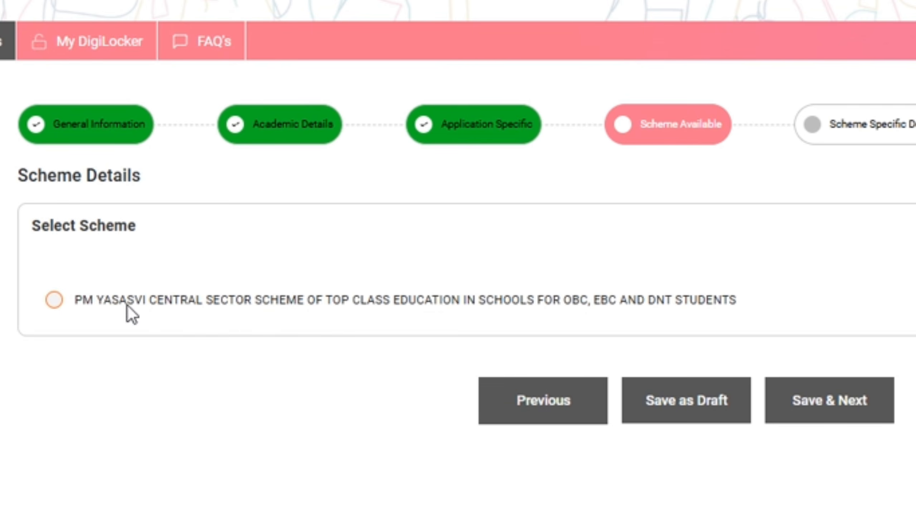
pyautogui.click(54, 300)
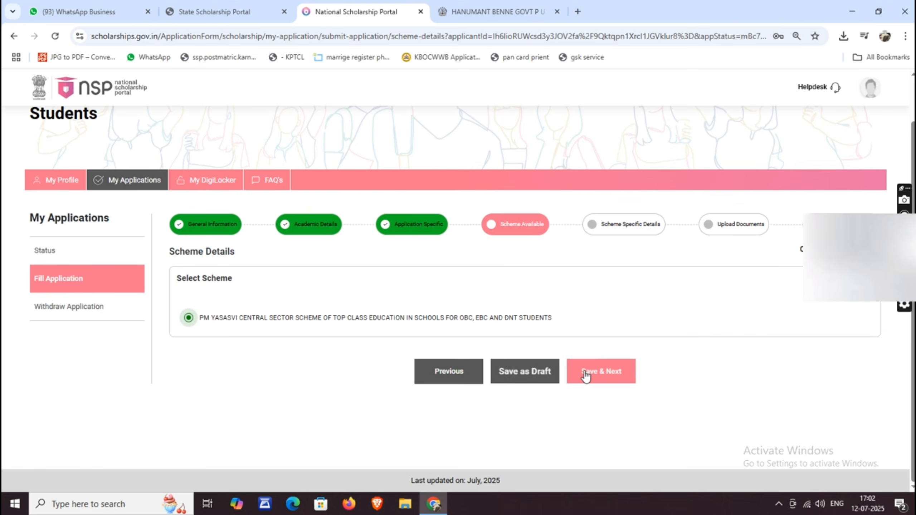
# Step: Save the PM YASASVI choice, answer No to the DNT Category question, and save
pyautogui.click(587, 372)
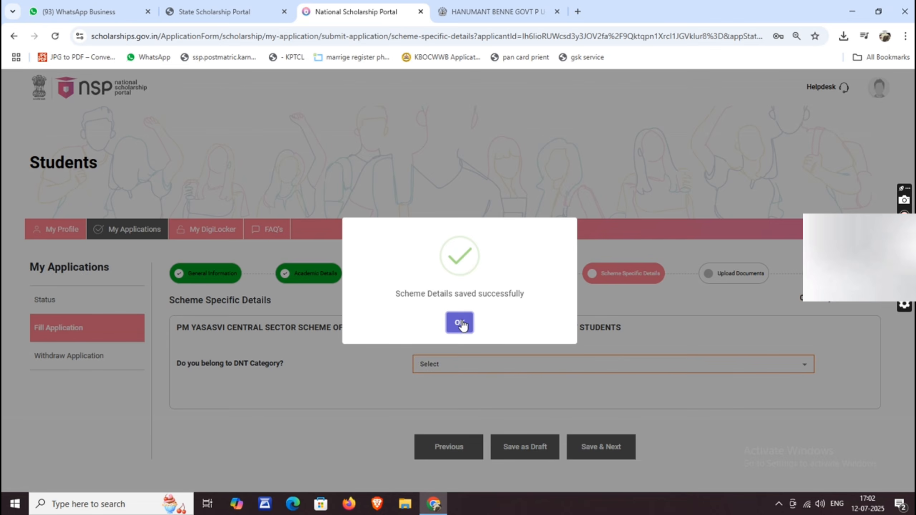
pyautogui.click(461, 323)
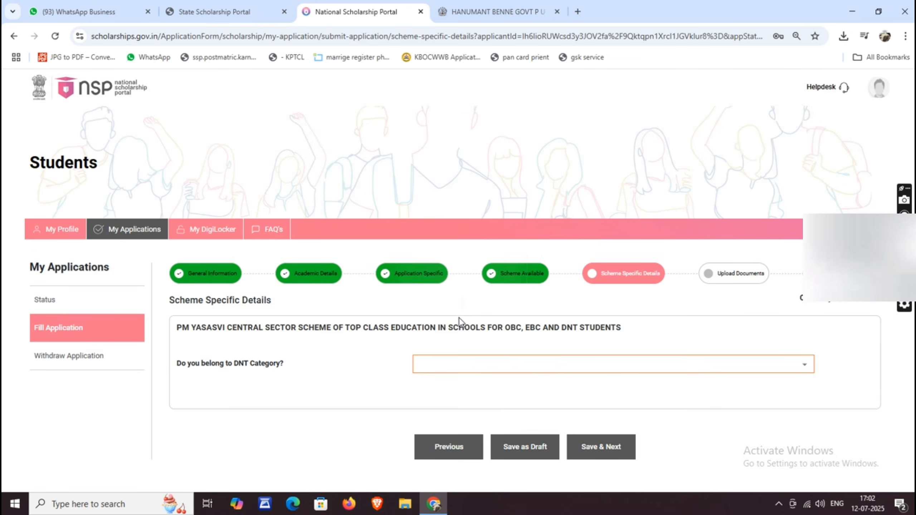
pyautogui.scroll(-1, 259, 367)
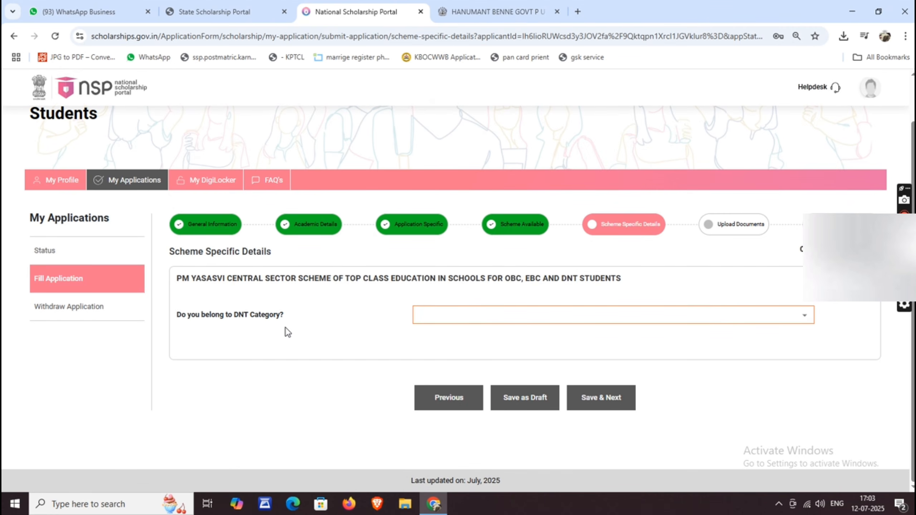
pyautogui.click(477, 314)
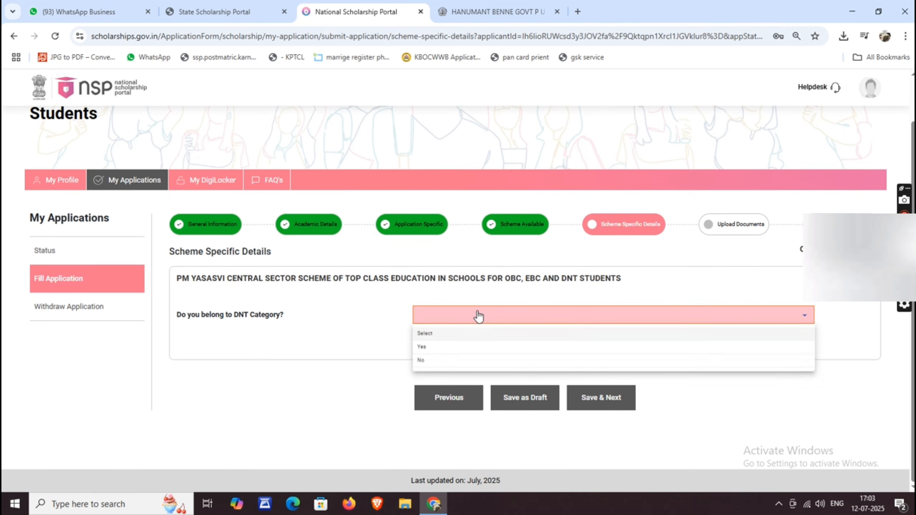
pyautogui.click(427, 361)
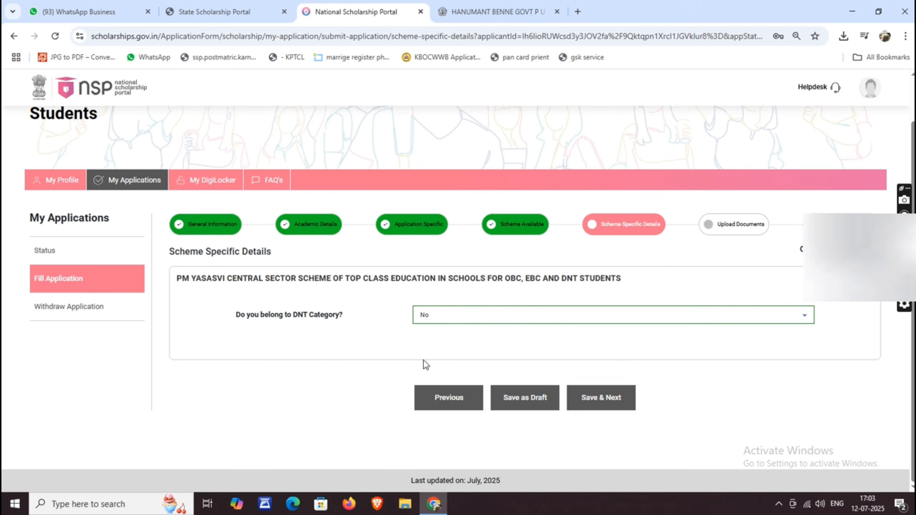
pyautogui.click(611, 400)
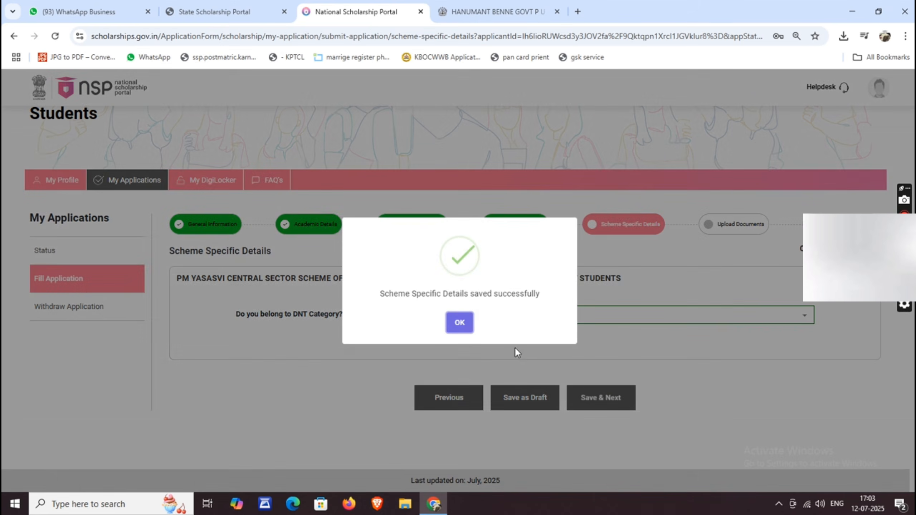
pyautogui.click(460, 322)
pyautogui.scroll(-2, 468, 320)
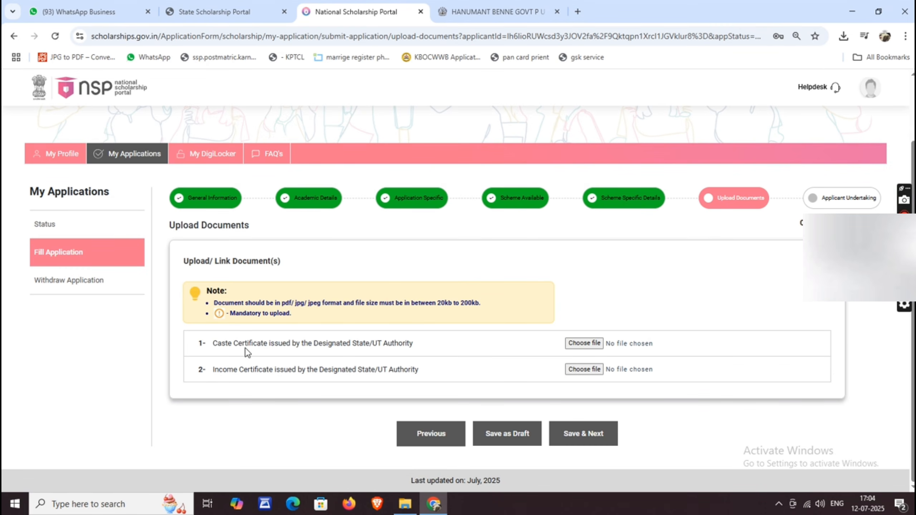
# Step: Upload the caste certificate PDF from the Desktop folder and preview it
pyautogui.click(578, 343)
pyautogui.click(68, 95)
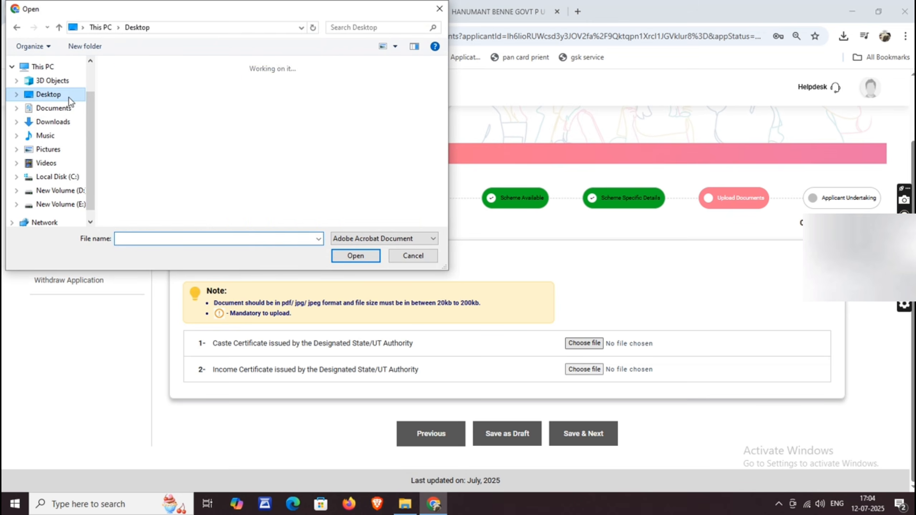
pyautogui.doubleClick(385, 92)
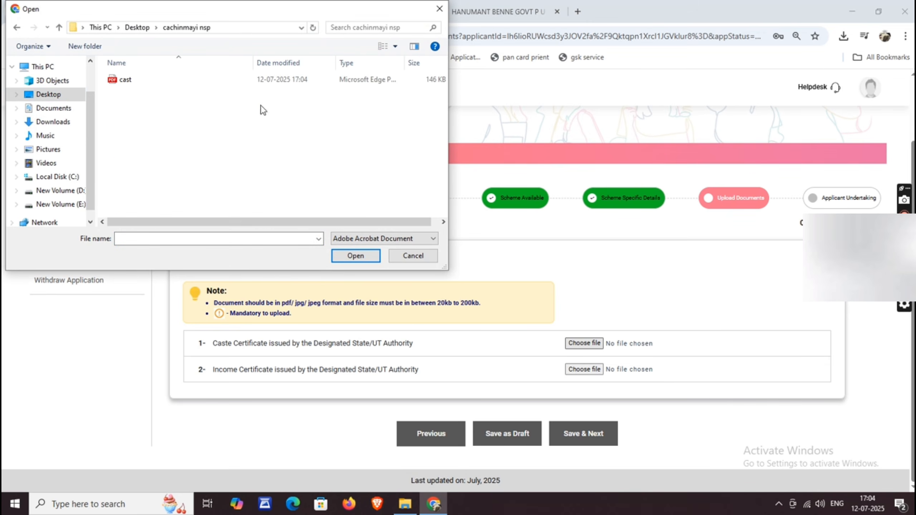
pyautogui.click(141, 80)
pyautogui.click(355, 255)
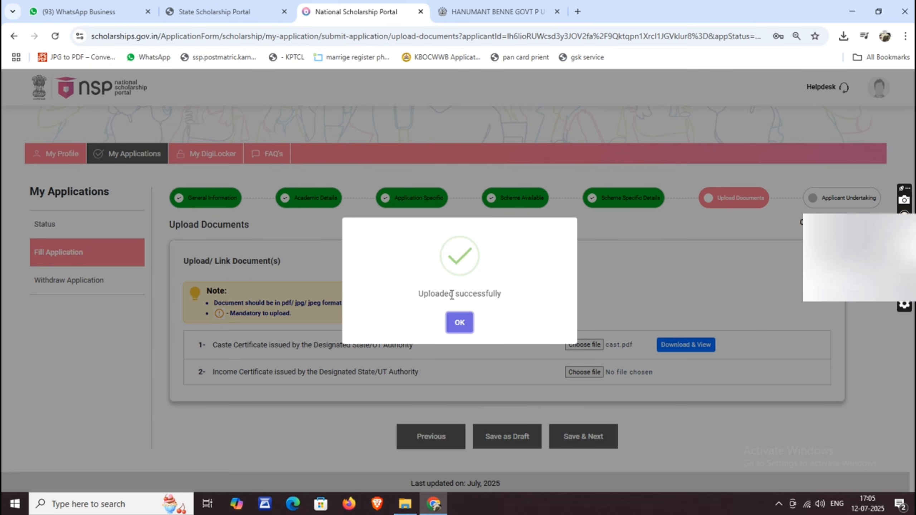
pyautogui.click(458, 323)
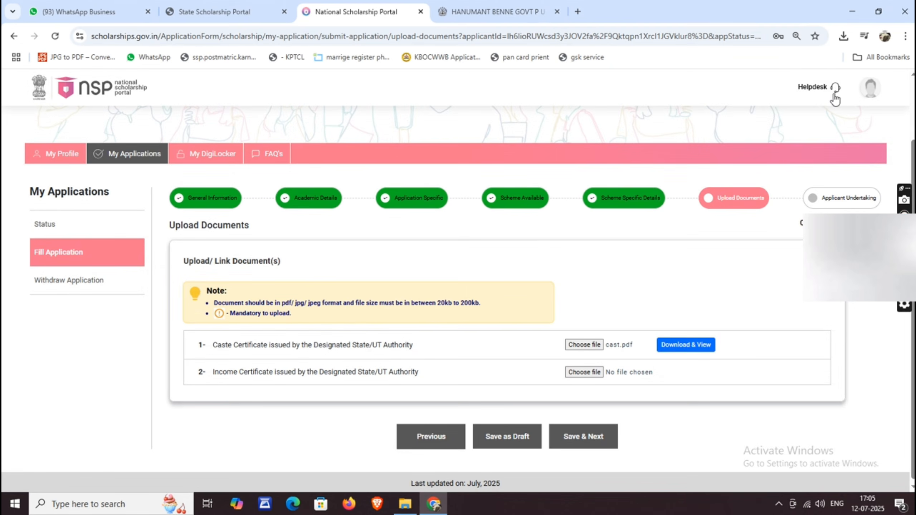
pyautogui.click(683, 345)
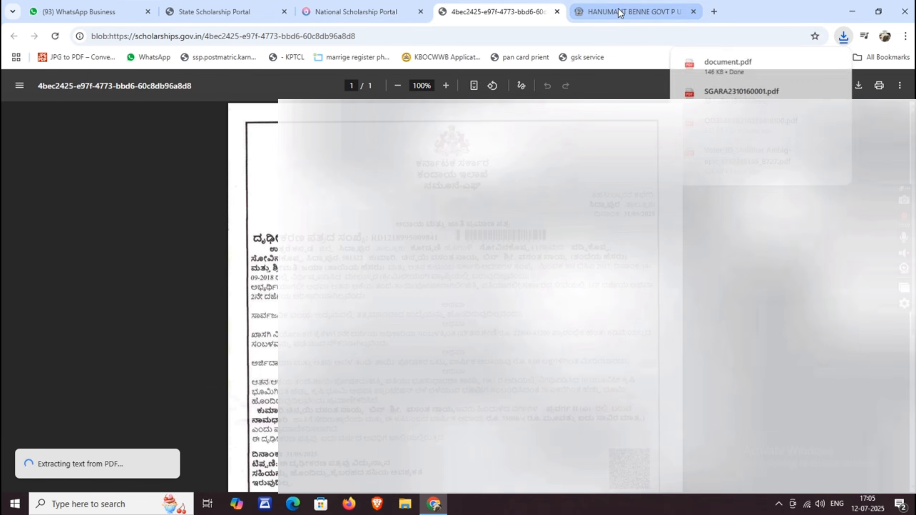
pyautogui.click(556, 12)
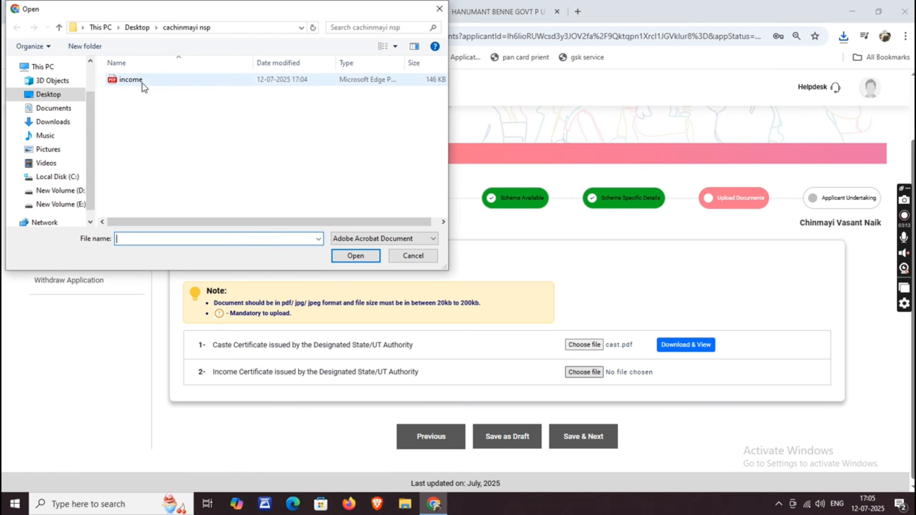
# Step: Upload the income certificate PDF and save the documents
pyautogui.click(140, 80)
pyautogui.click(352, 256)
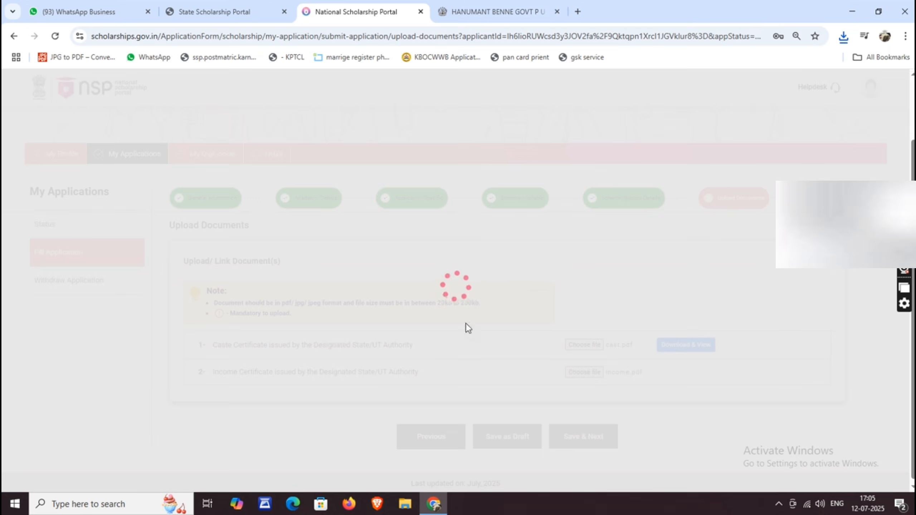
pyautogui.click(456, 320)
pyautogui.scroll(-1, 470, 318)
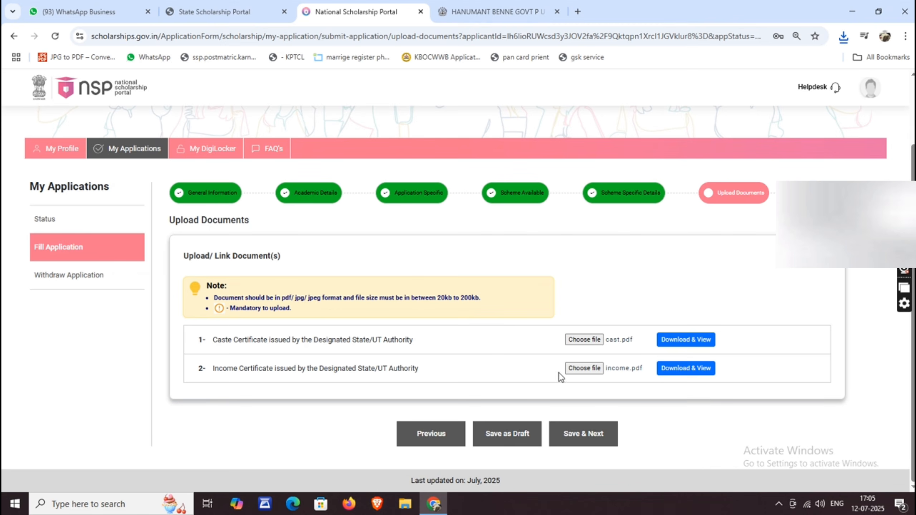
pyautogui.click(576, 434)
pyautogui.click(460, 326)
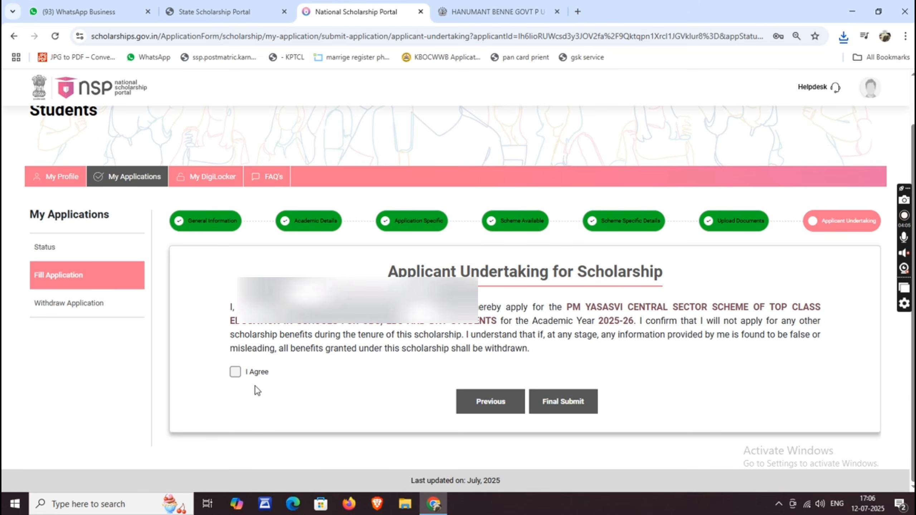
# Step: Accept the applicant undertaking and final-submit the 2025-26 Fresh application, confirming and acknowledging success
pyautogui.click(234, 373)
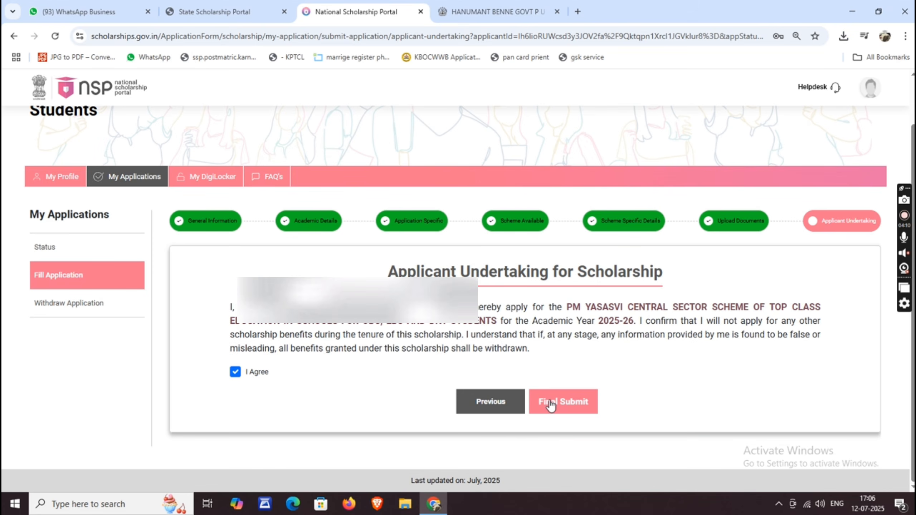
pyautogui.click(560, 410)
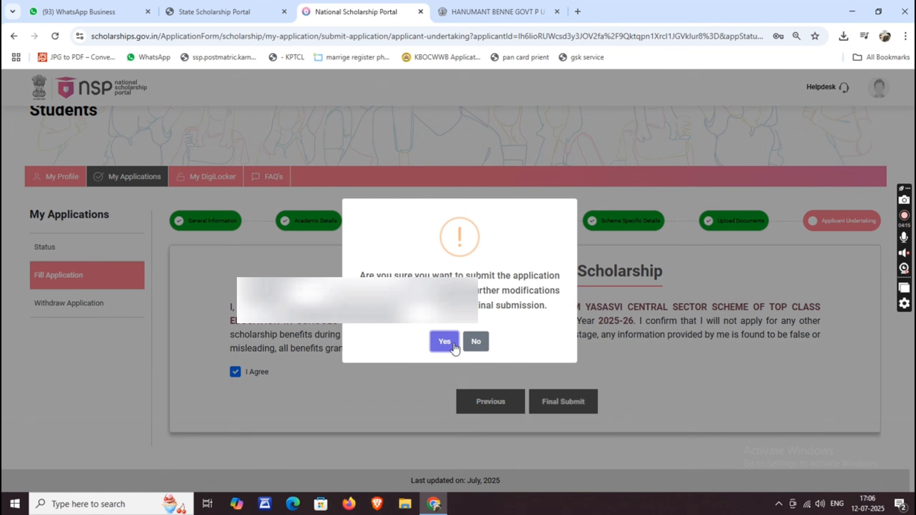
pyautogui.click(444, 342)
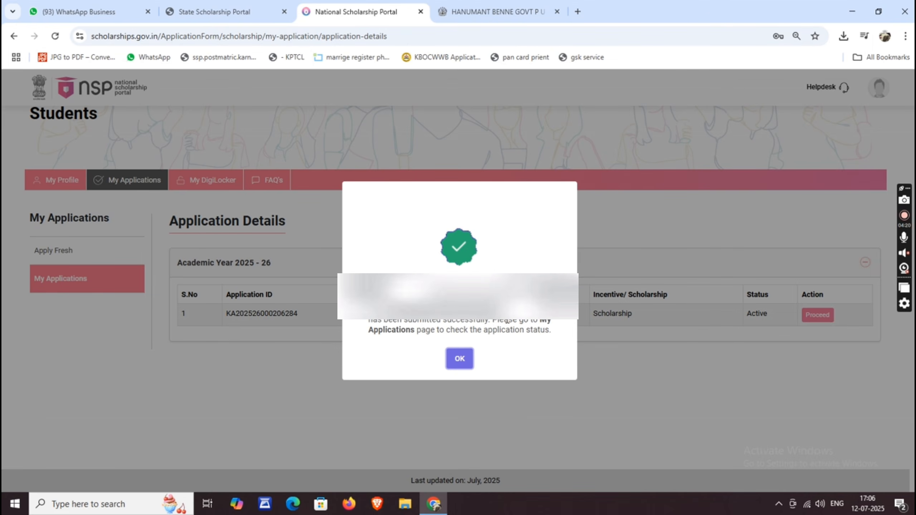
pyautogui.click(459, 358)
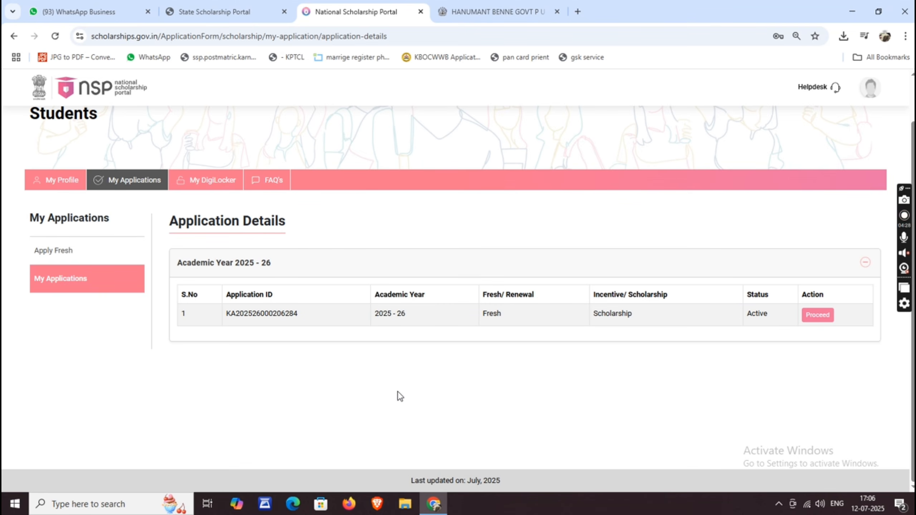
# Step: Open the submitted application's printable application form
pyautogui.click(817, 317)
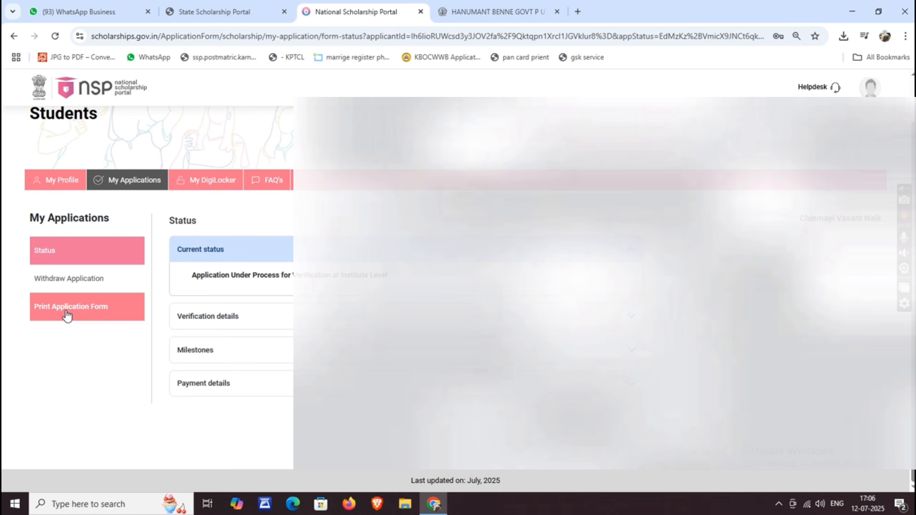
pyautogui.click(66, 314)
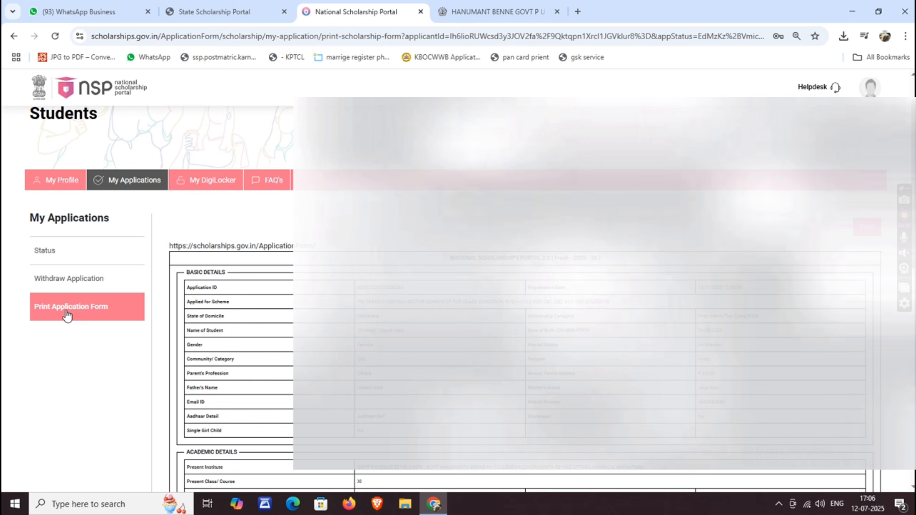
pyautogui.moveTo(449, 263); pyautogui.dragTo(613, 260)
pyautogui.scroll(-15, 617, 261)
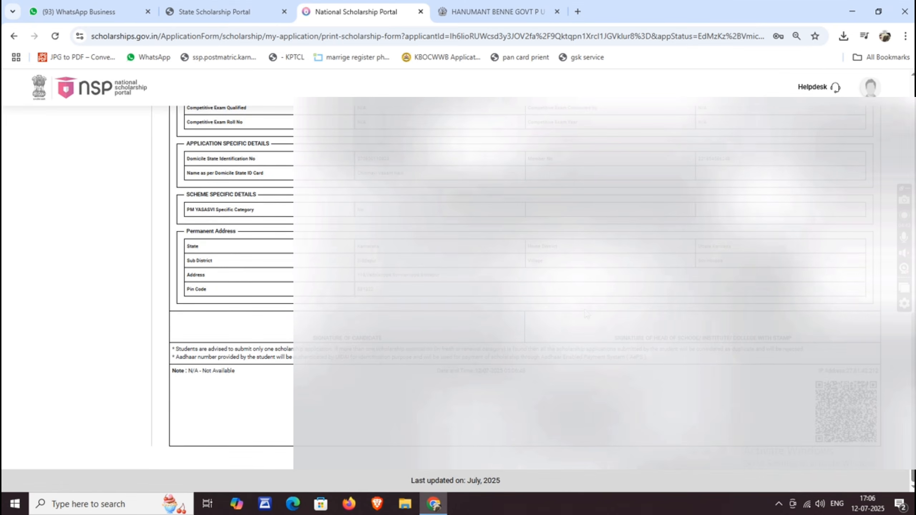
pyautogui.scroll(15, 586, 314)
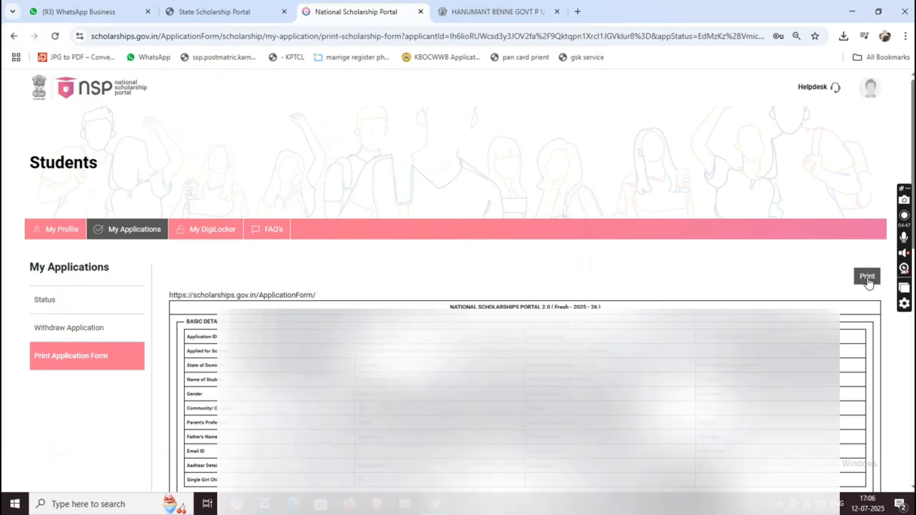
# Step: Save the form as a one-page PDF, scale lowered, into the applicant's Desktop folder
pyautogui.click(866, 276)
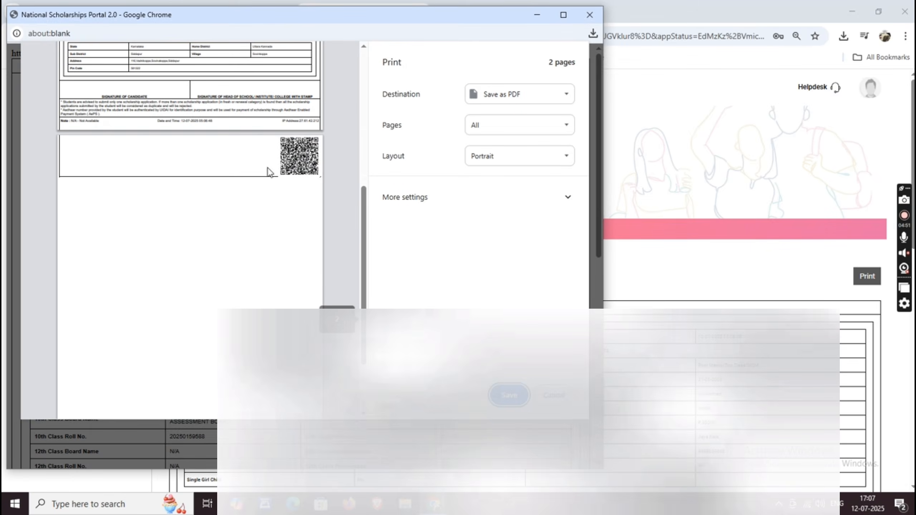
pyautogui.click(517, 202)
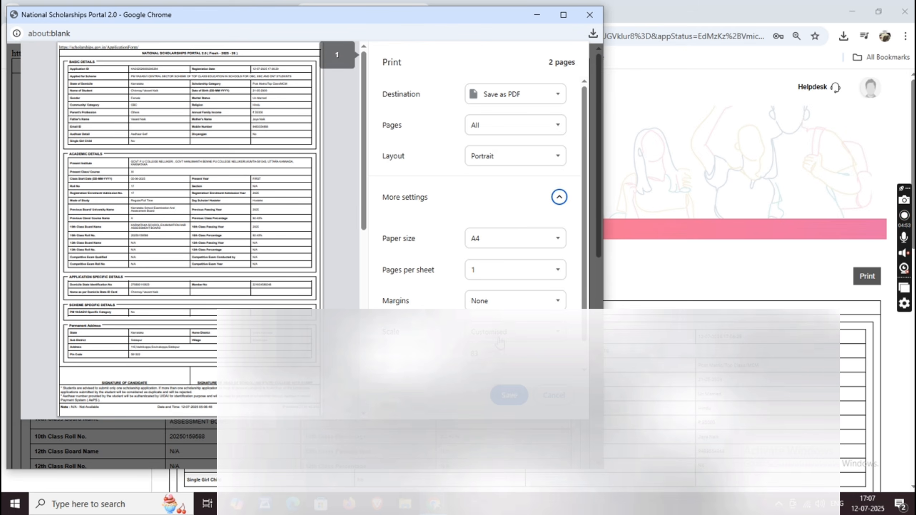
pyautogui.click(496, 357)
pyautogui.click(496, 358)
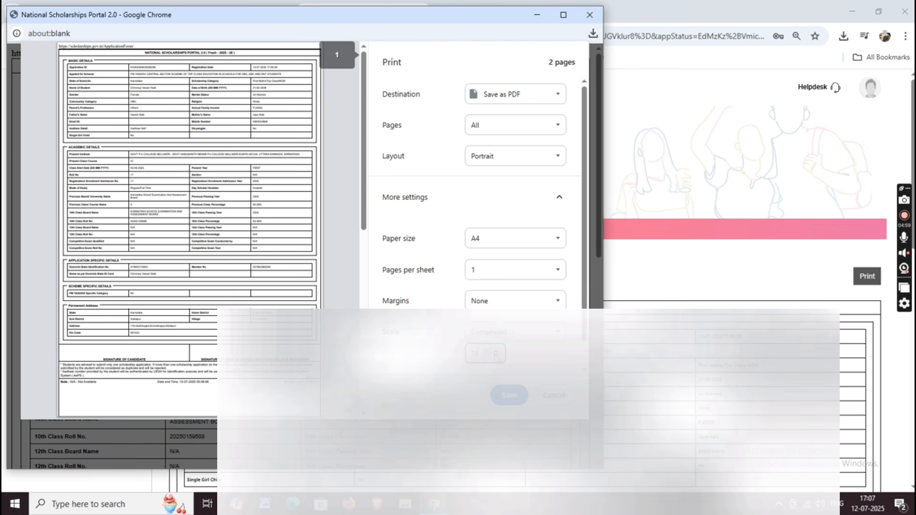
pyautogui.click(496, 358)
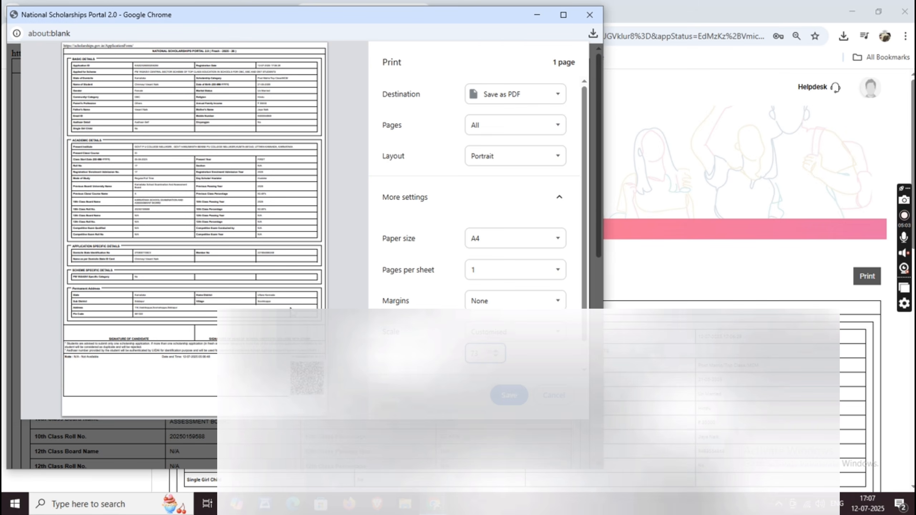
pyautogui.click(503, 395)
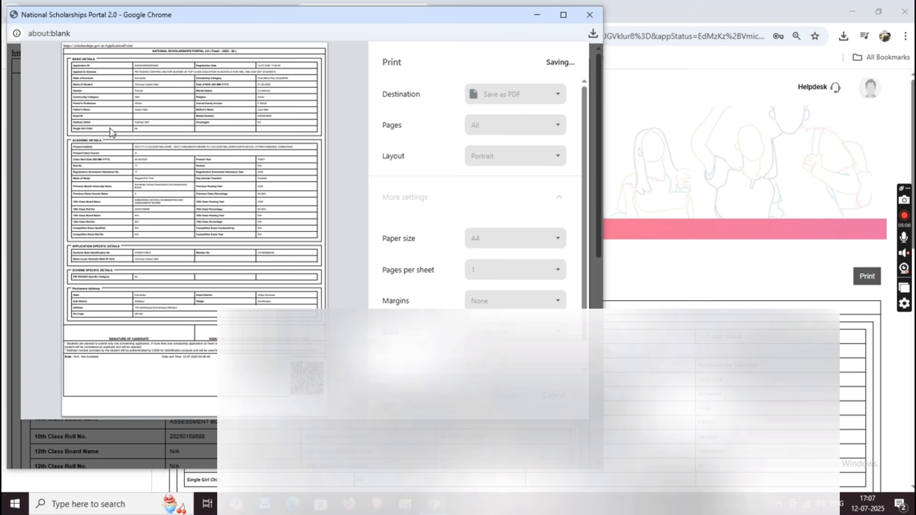
pyautogui.click(53, 100)
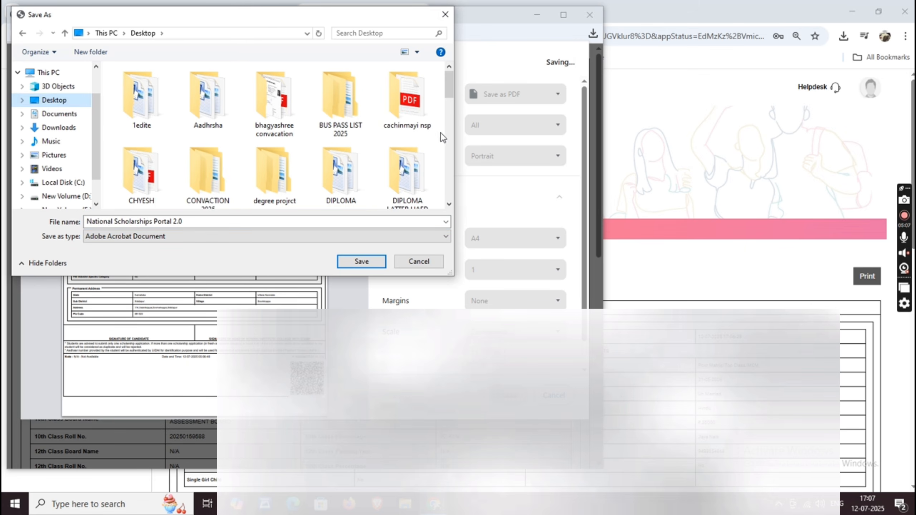
pyautogui.doubleClick(418, 108)
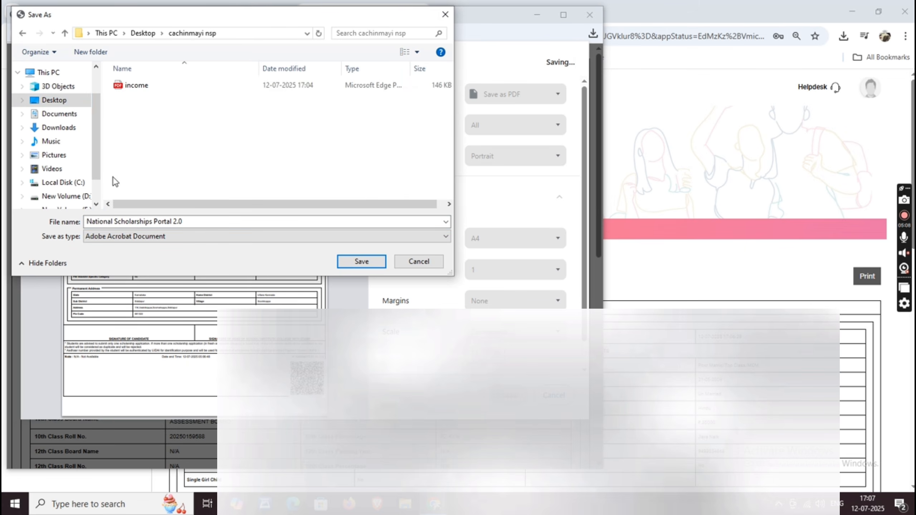
pyautogui.click(351, 260)
# Step: Open the National Scholarships Portal 2.0 PDF from the applicant's desktop folder in Adobe Reader
pyautogui.click(852, 12)
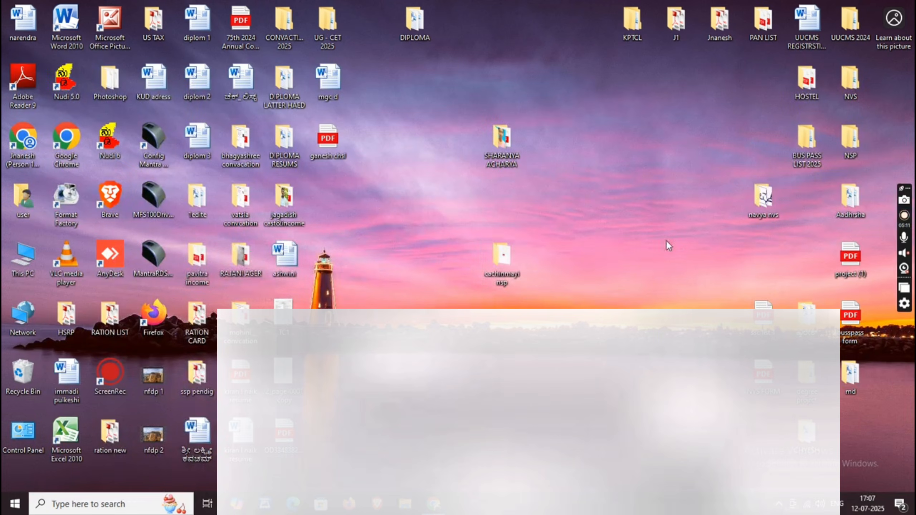
pyautogui.doubleClick(501, 256)
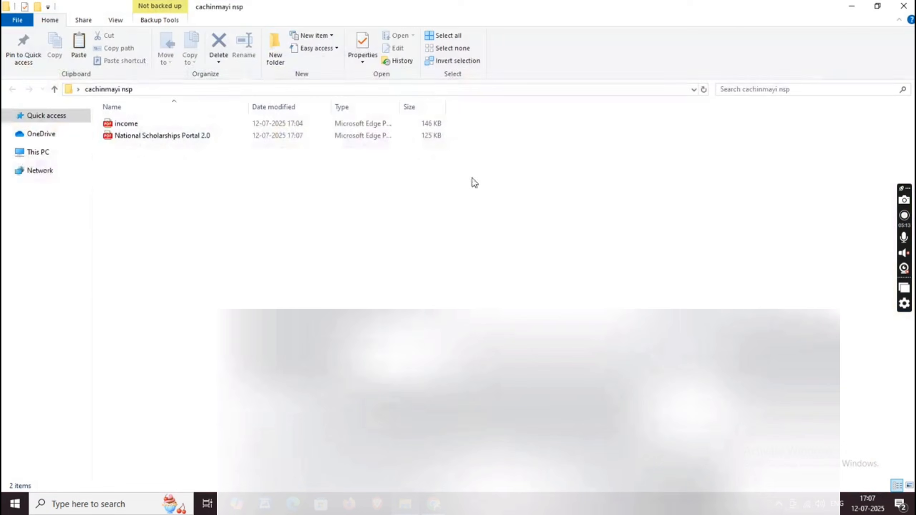
pyautogui.doubleClick(193, 135)
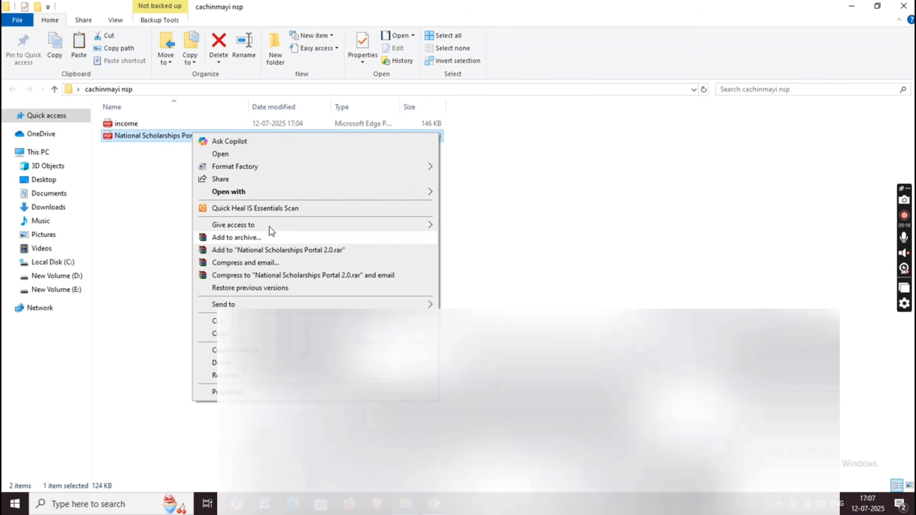
pyautogui.moveTo(277, 196)
pyautogui.click(499, 195)
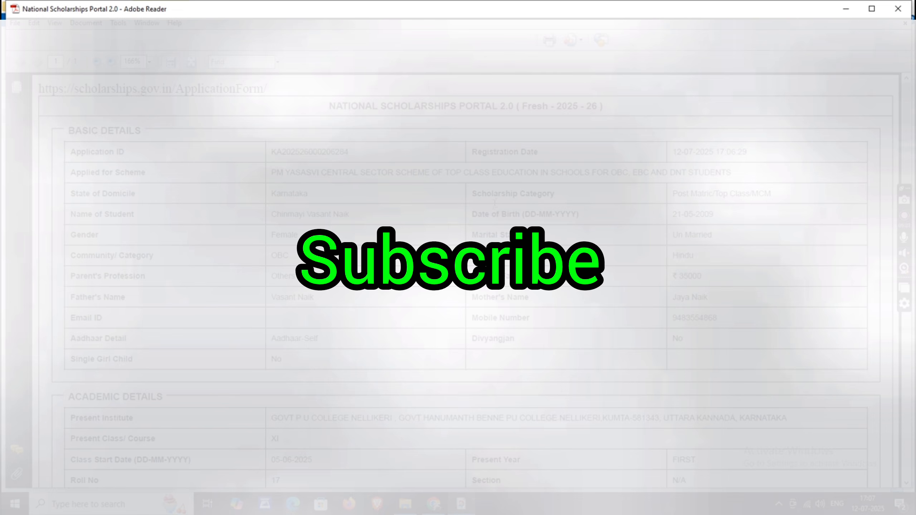
# Step: Print the application form PDF to the EPSON printer and go back to the portal in Chrome
pyautogui.hotkey('ctrl', 'p')
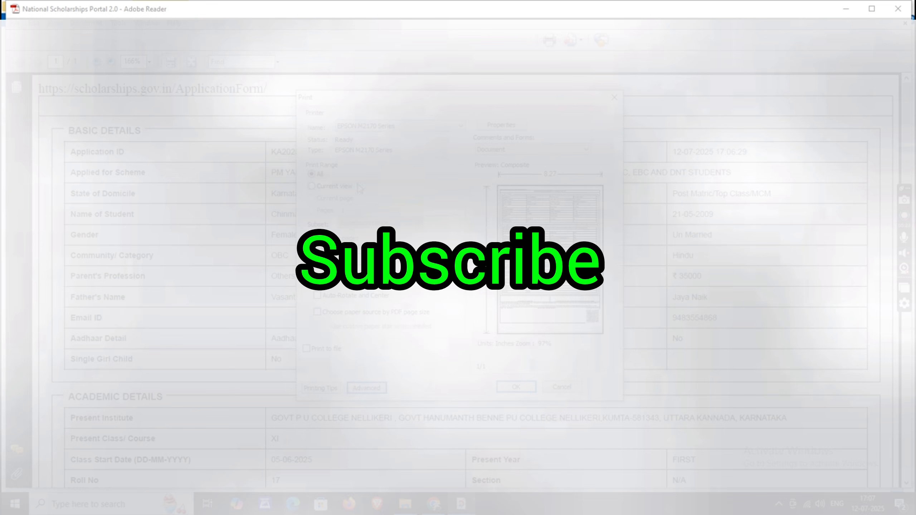
pyautogui.click(530, 386)
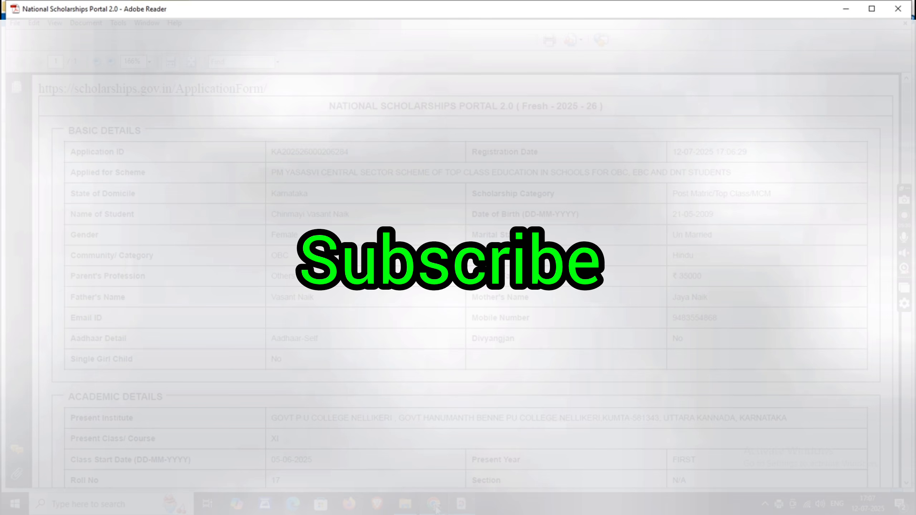
pyautogui.click(441, 506)
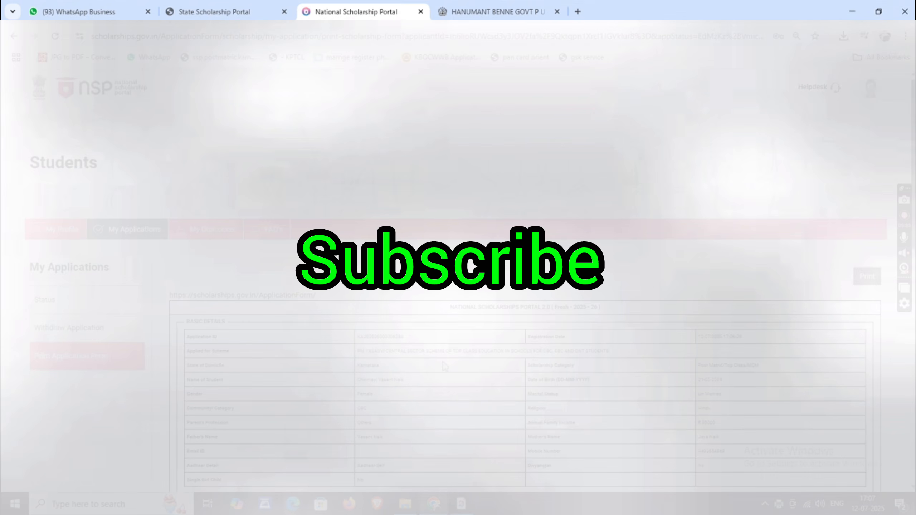